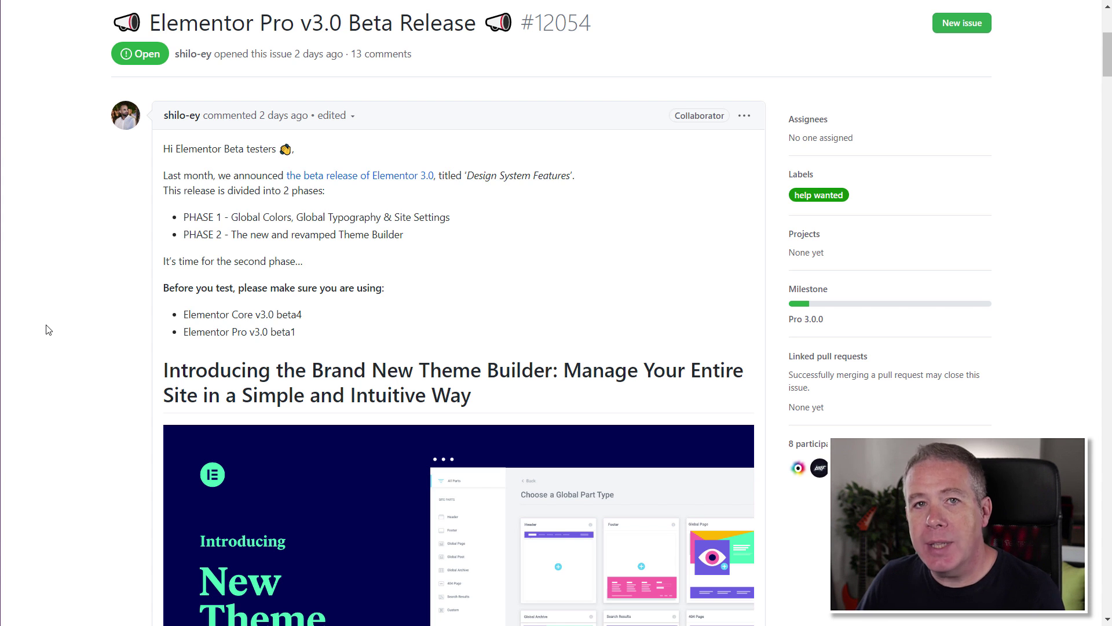
scroll(51, 341, "down", 3)
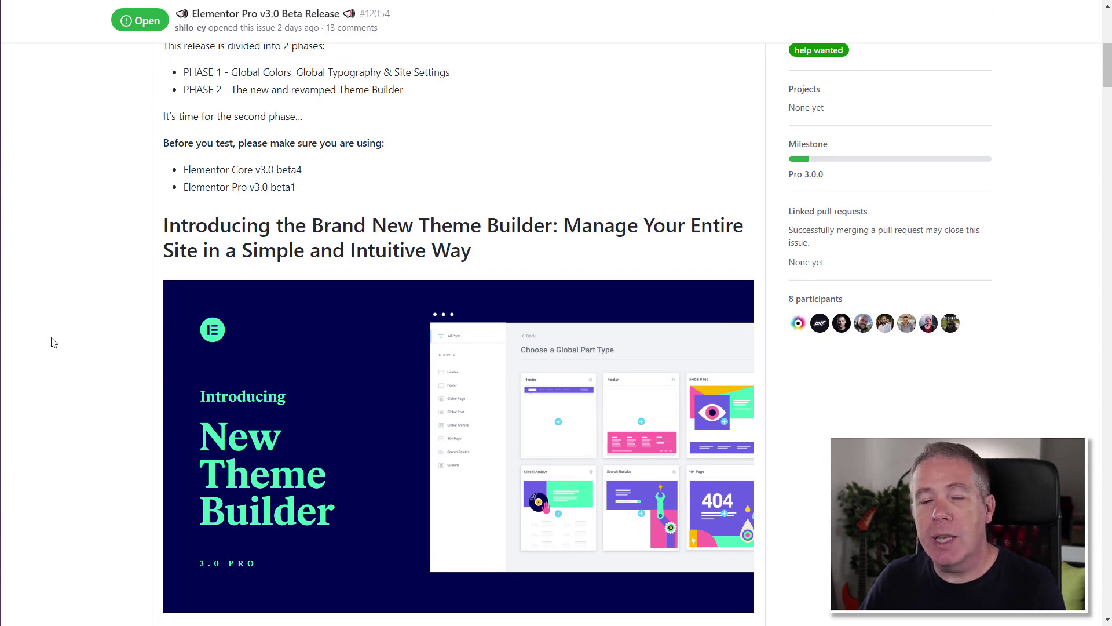
scroll(51, 342, "down", 1)
scroll(52, 343, "down", 2)
scroll(52, 345, "down", 2)
scroll(51, 346, "down", 2)
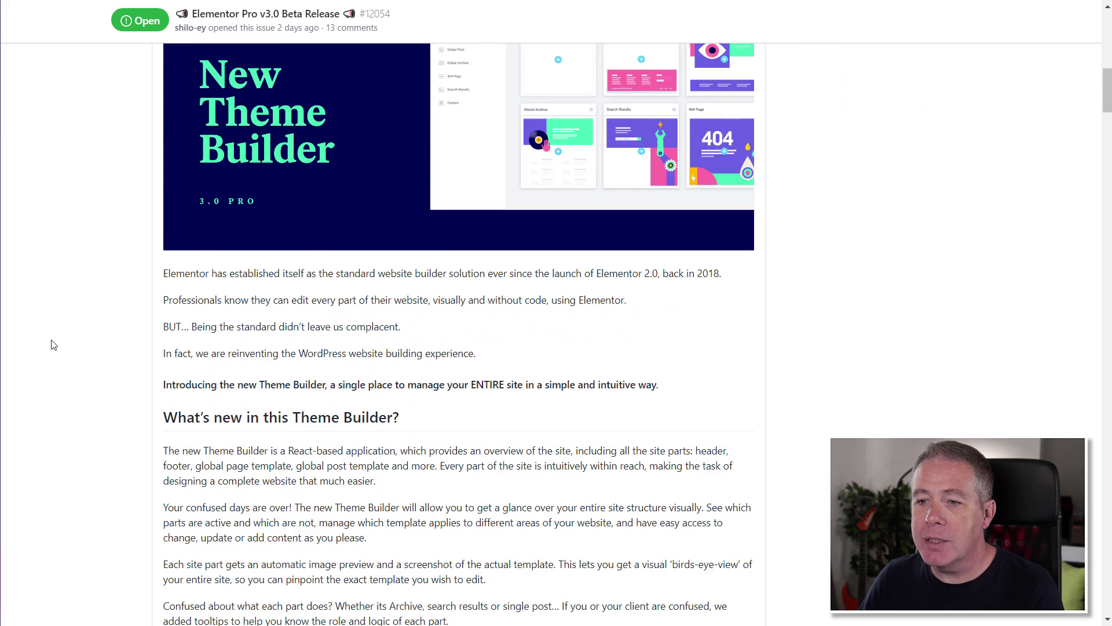
scroll(51, 345, "down", 1)
scroll(52, 343, "down", 1)
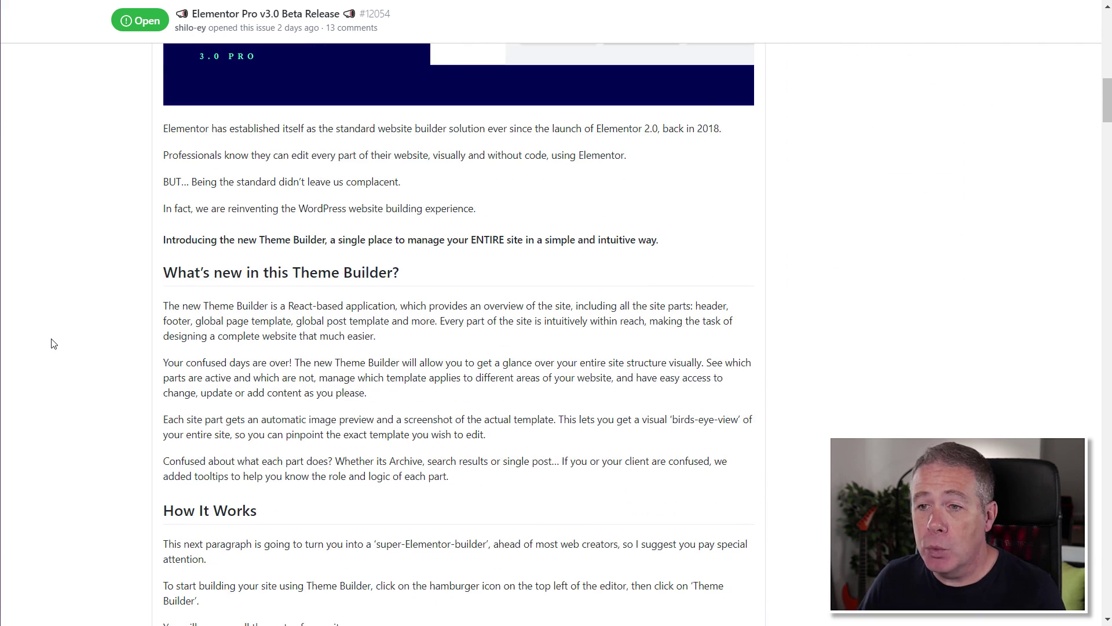
scroll(51, 342, "down", 1)
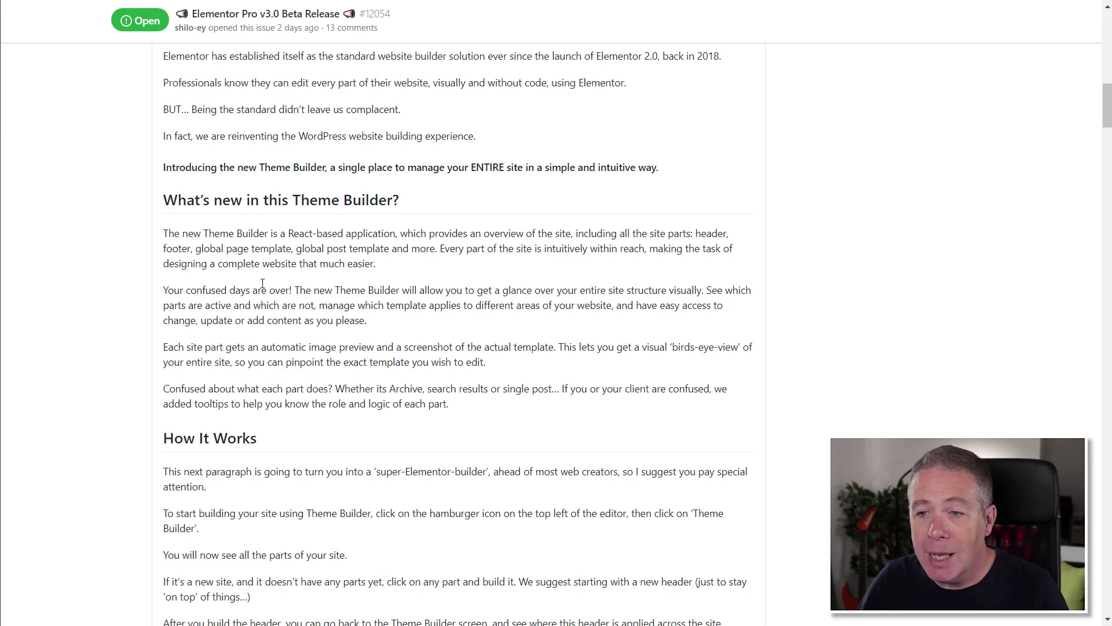
scroll(262, 284, "down", 3)
scroll(130, 308, "down", 3)
scroll(123, 313, "down", 2)
scroll(119, 313, "down", 2)
scroll(119, 313, "down", 3)
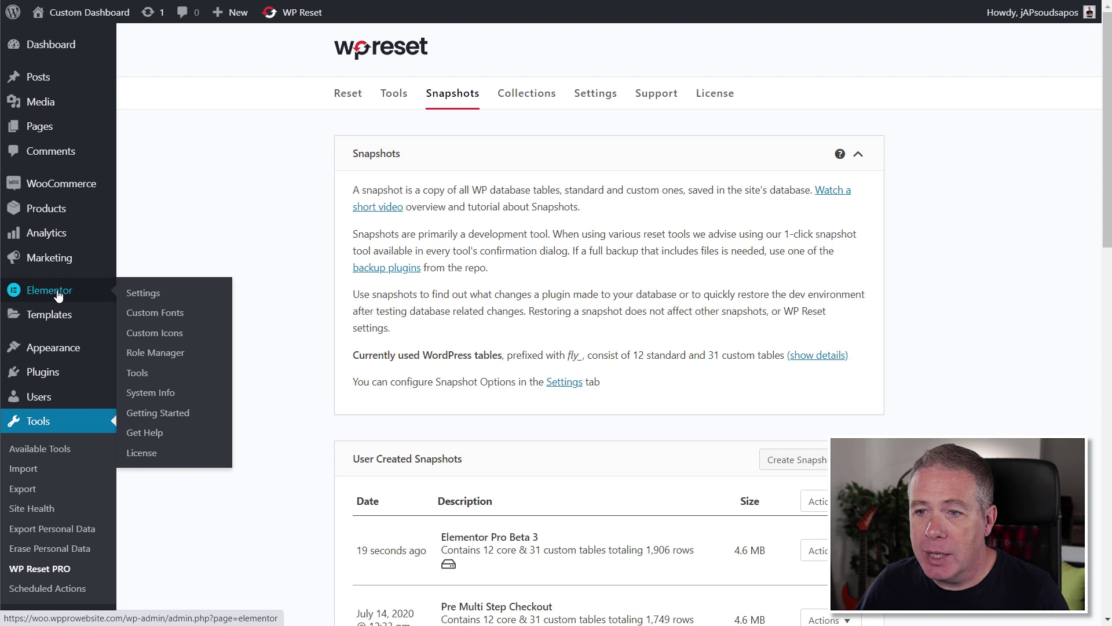
mouse_move(49, 314)
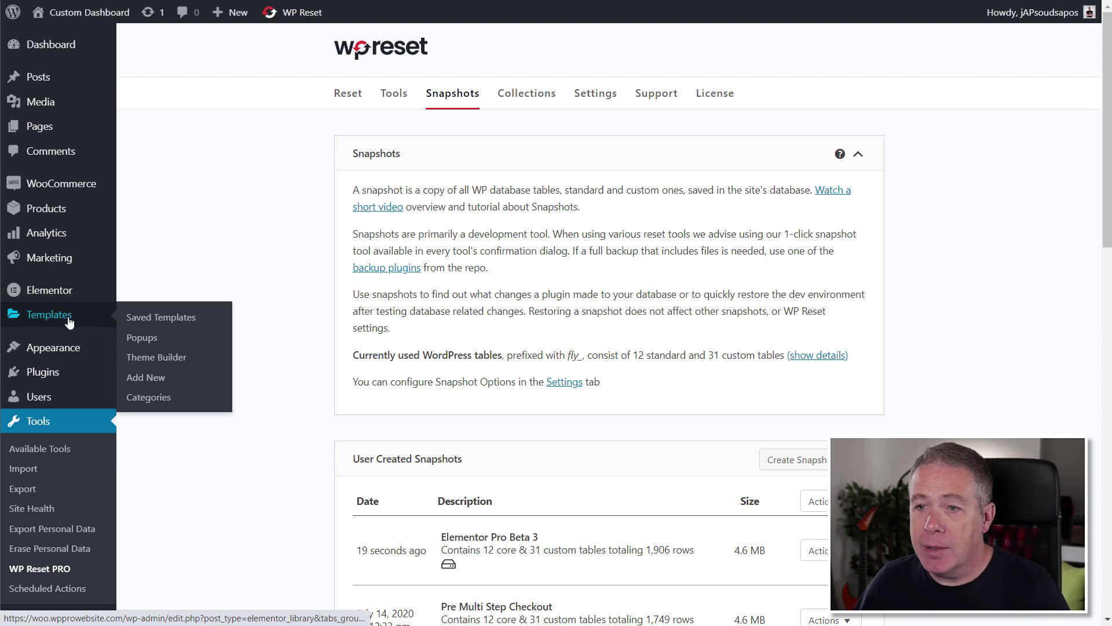
Open Elementor's Theme Builder to view Default Header, My Footer and the Single Page template
left_click(143, 358)
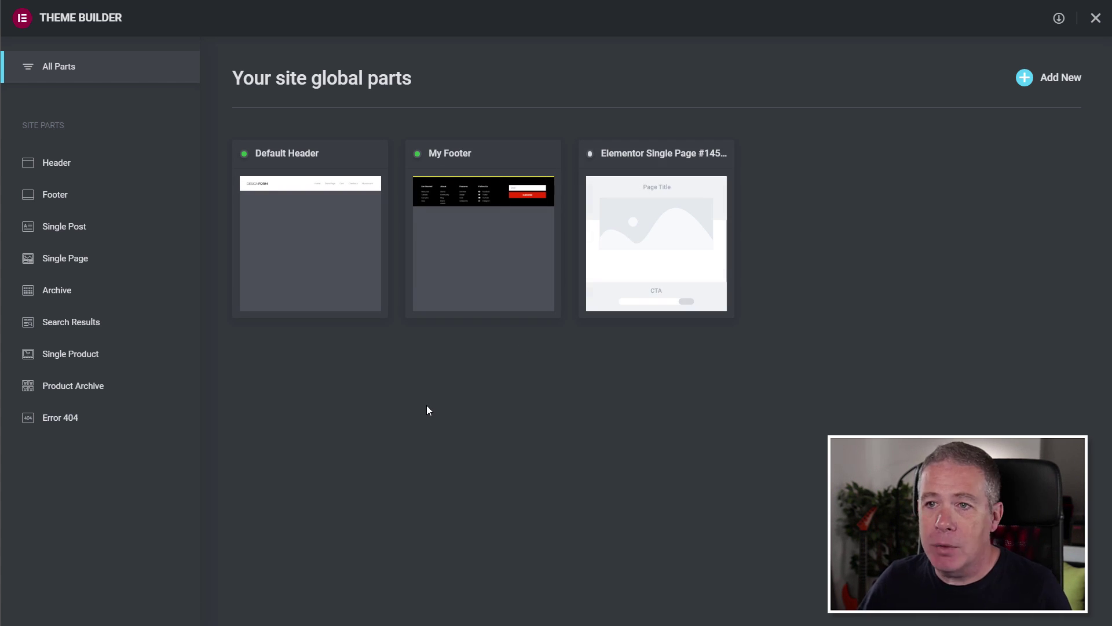
Add a new site part and choose the Archive template type
left_click(1026, 79)
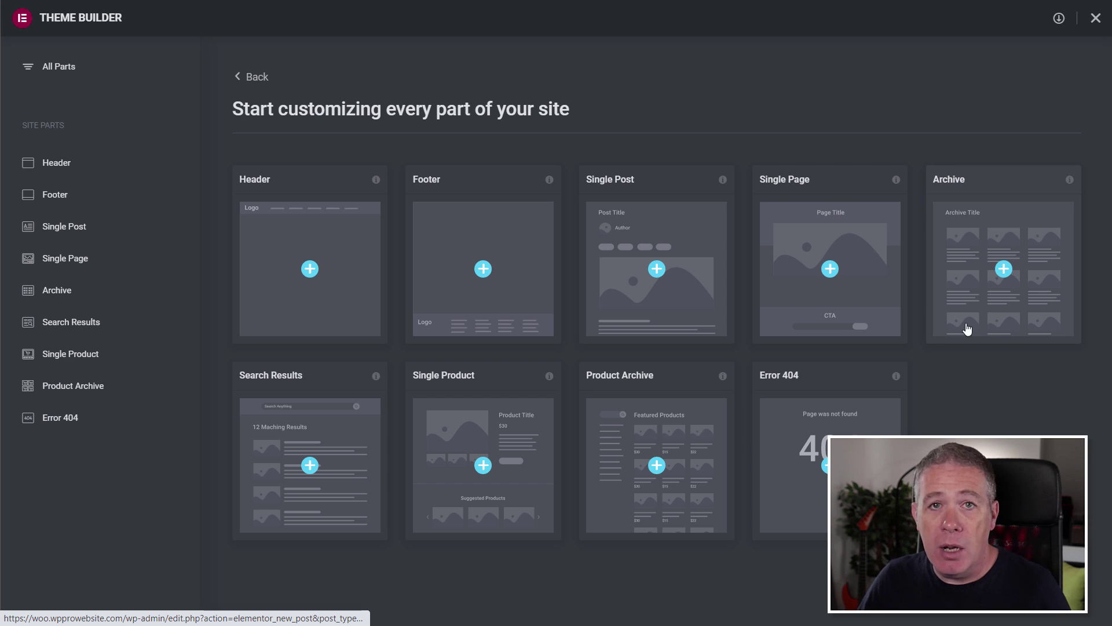
left_click(1003, 269)
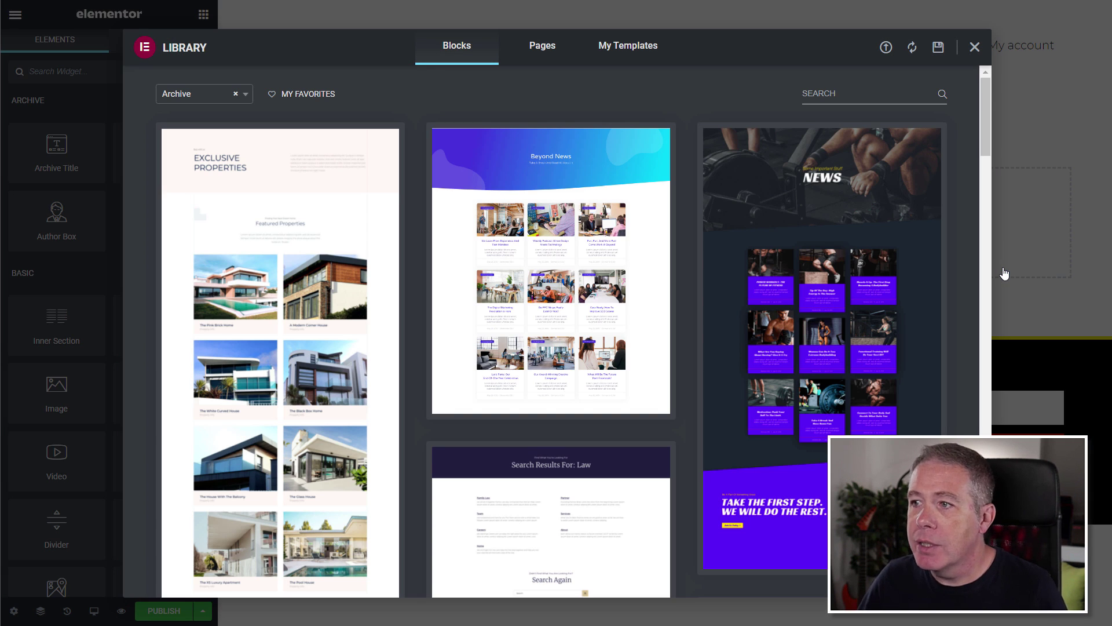
mouse_move(551, 270)
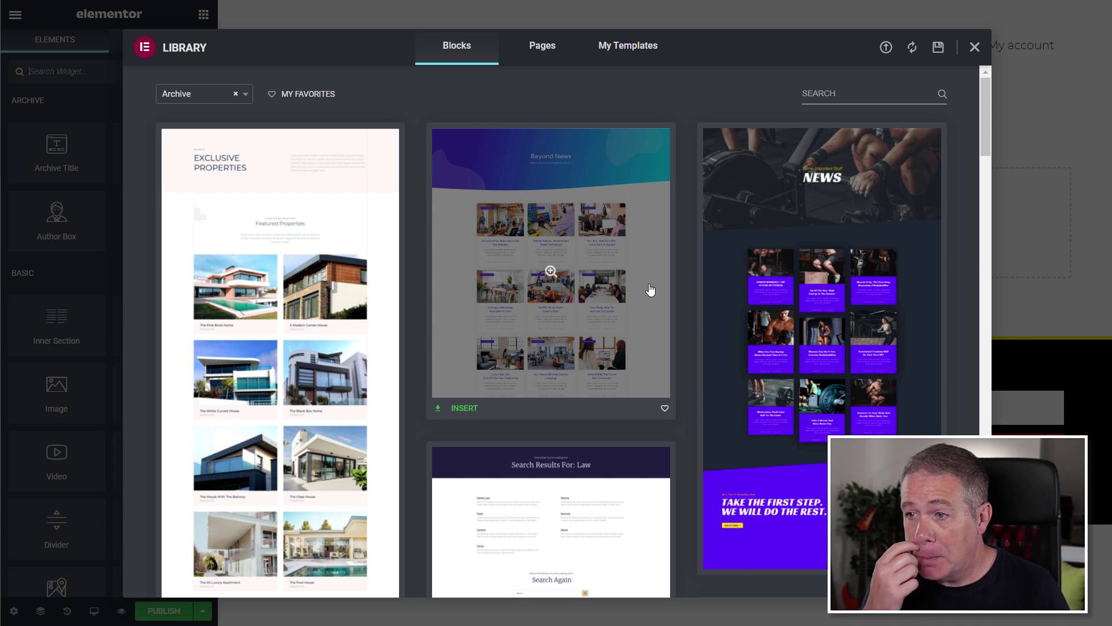
scroll(650, 290, "down", 3)
scroll(651, 289, "down", 3)
scroll(650, 290, "down", 3)
scroll(648, 288, "down", 3)
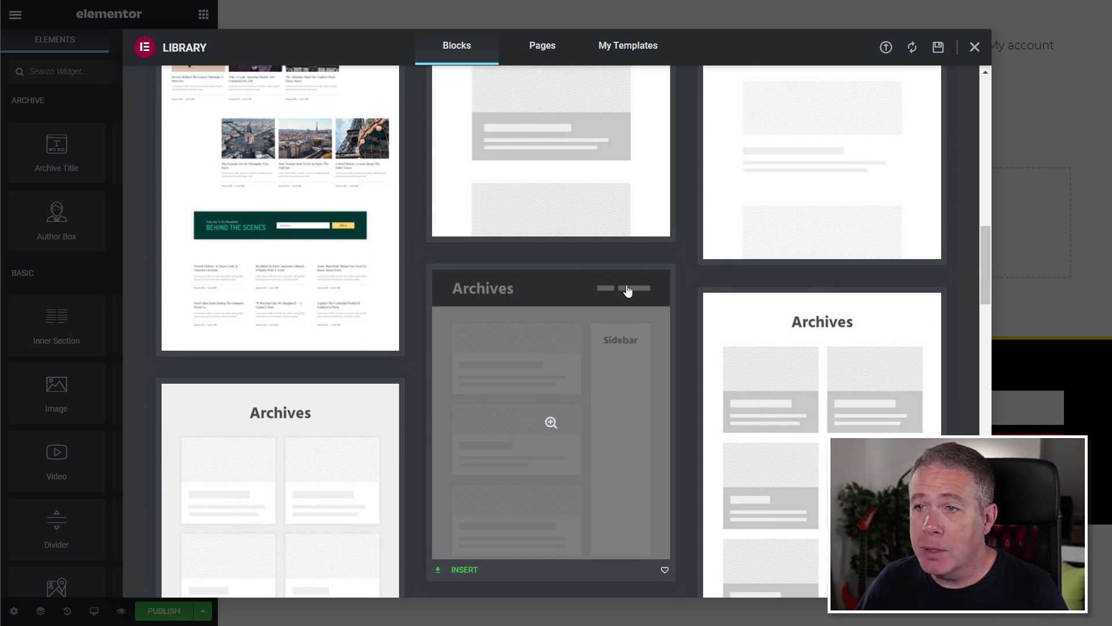
scroll(671, 293, "up", 3)
scroll(670, 292, "up", 3)
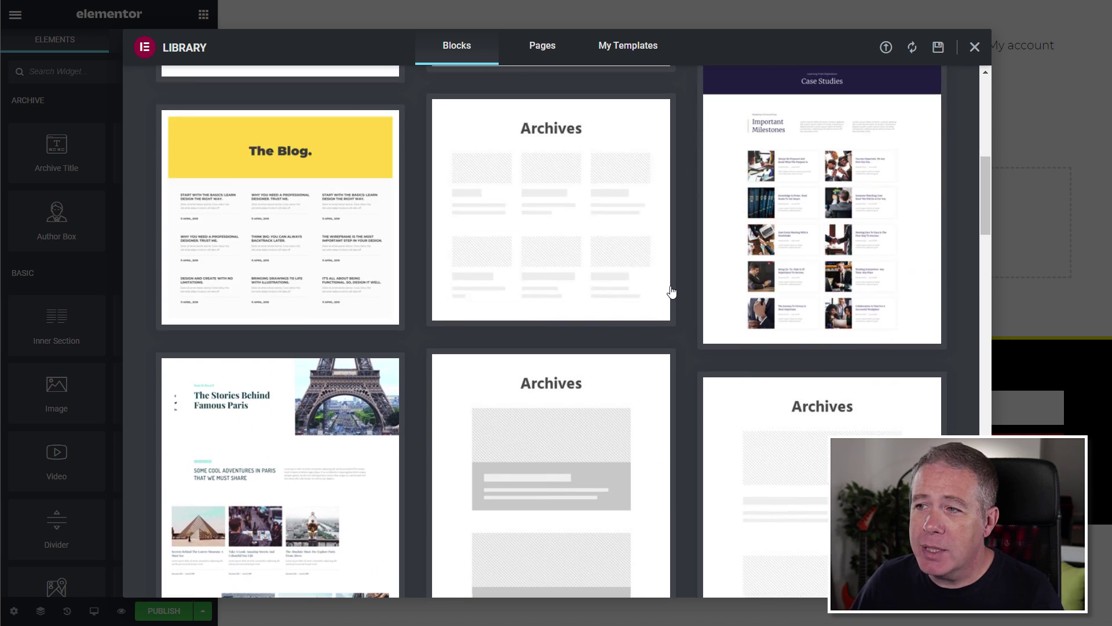
scroll(672, 293, "up", 3)
scroll(670, 286, "up", 3)
scroll(670, 285, "up", 2)
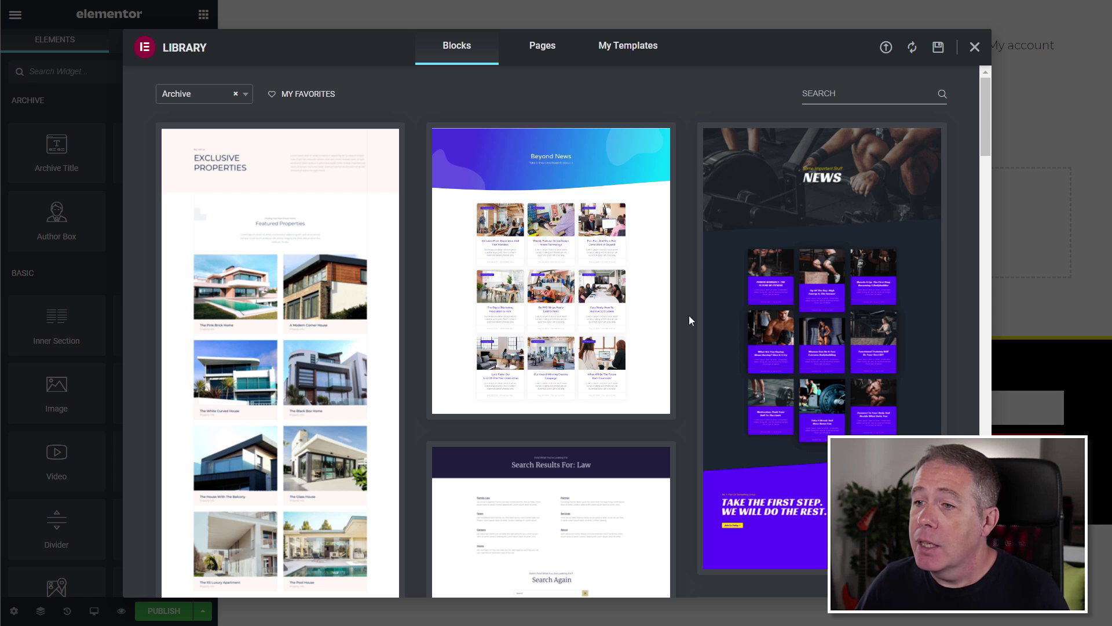
scroll(688, 324, "down", 1)
scroll(685, 330, "down", 2)
scroll(684, 335, "down", 2)
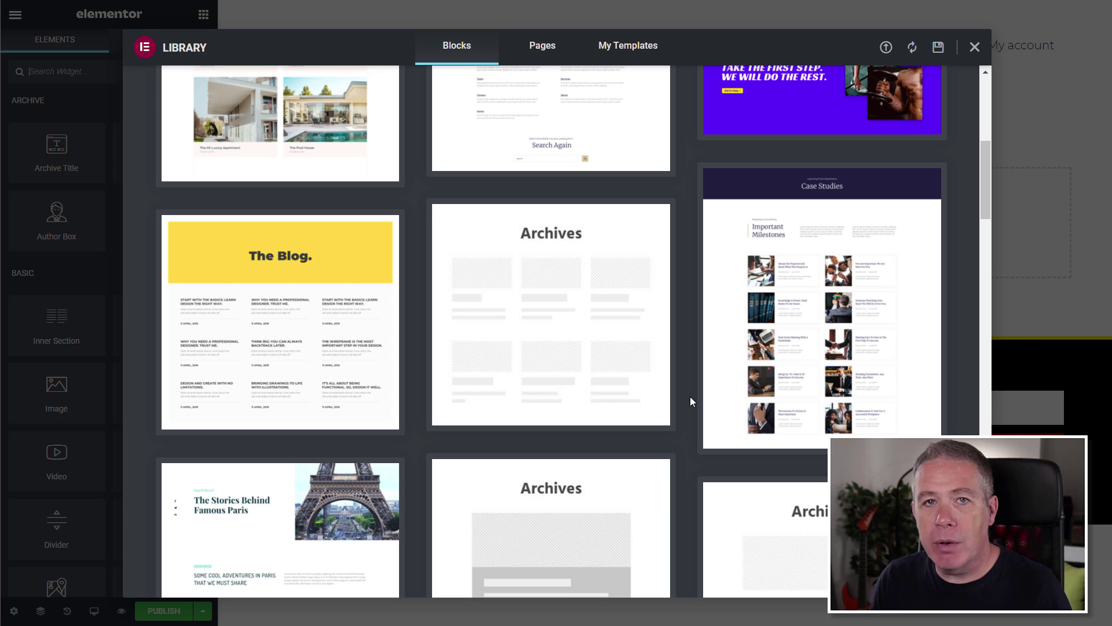
scroll(690, 401, "down", 3)
scroll(691, 401, "down", 2)
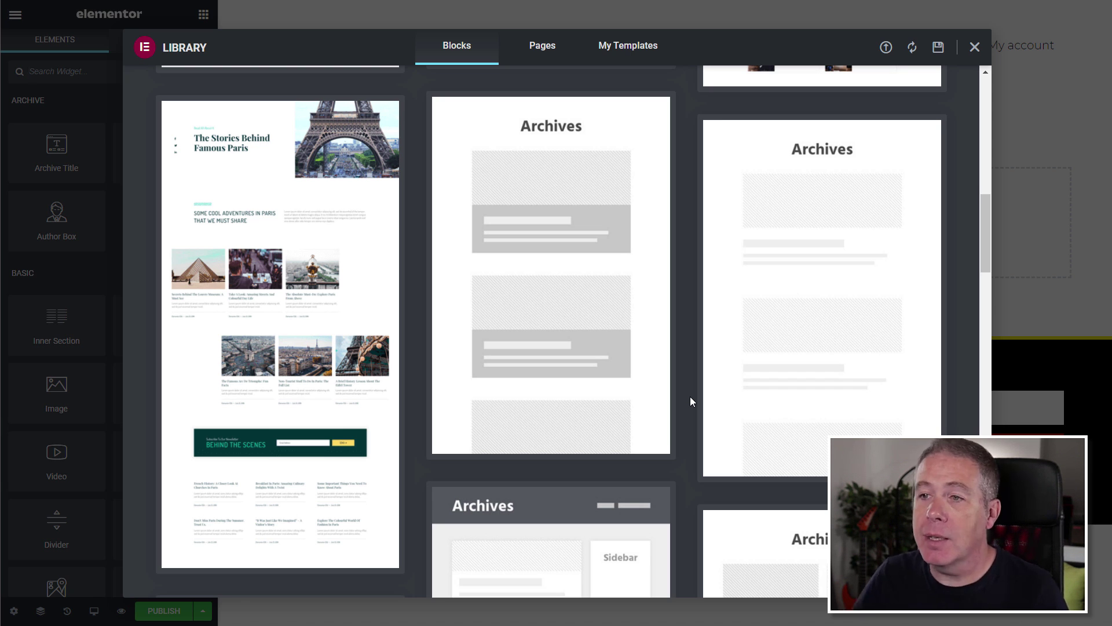
scroll(691, 398, "down", 3)
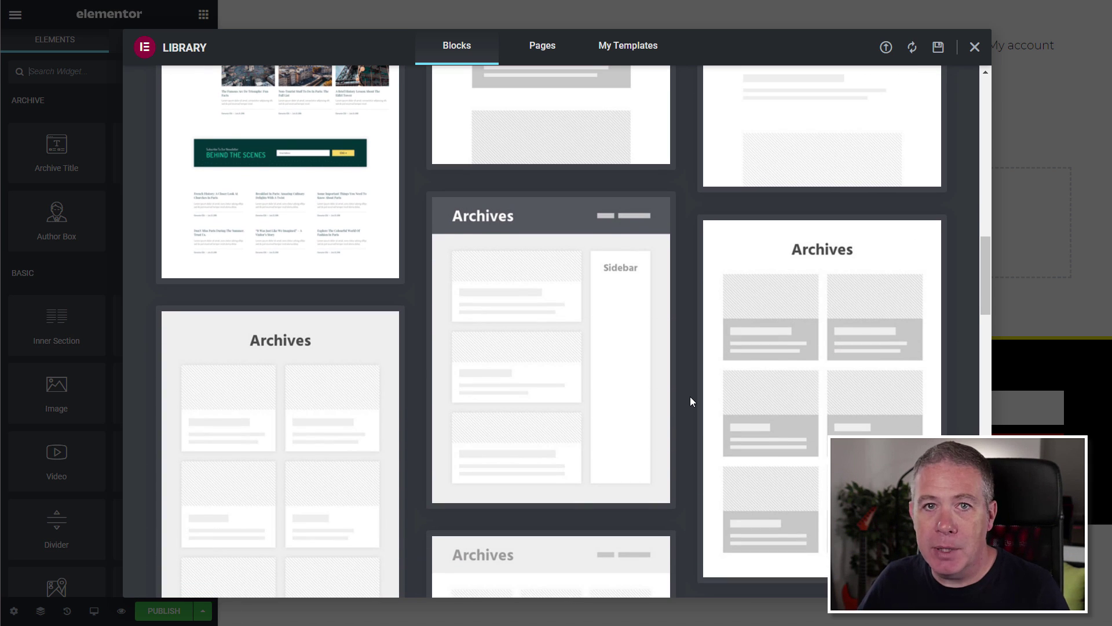
scroll(691, 398, "down", 2)
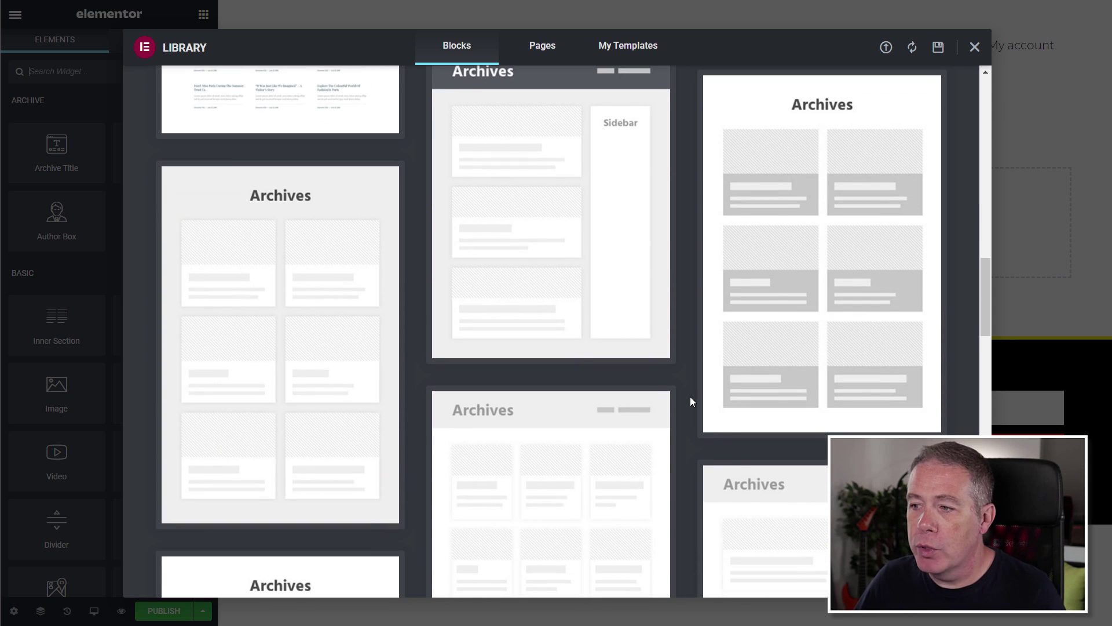
scroll(691, 400, "down", 1)
scroll(692, 404, "down", 2)
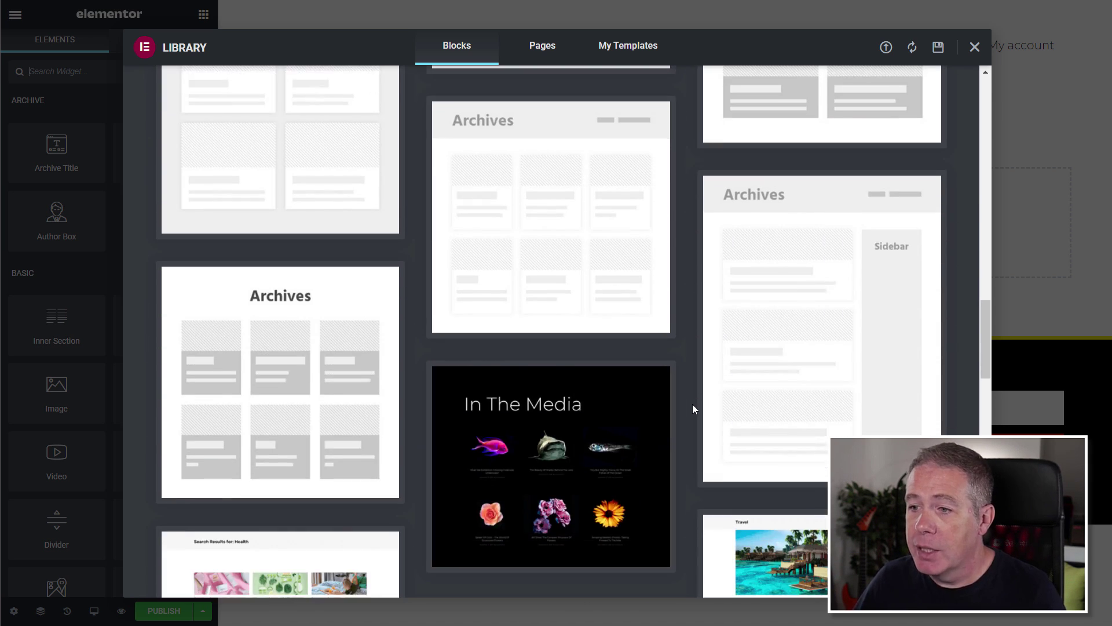
scroll(692, 403, "down", 2)
scroll(693, 403, "down", 3)
scroll(693, 406, "up", 3)
scroll(693, 406, "up", 2)
scroll(693, 407, "up", 3)
scroll(692, 406, "up", 3)
scroll(694, 404, "up", 2)
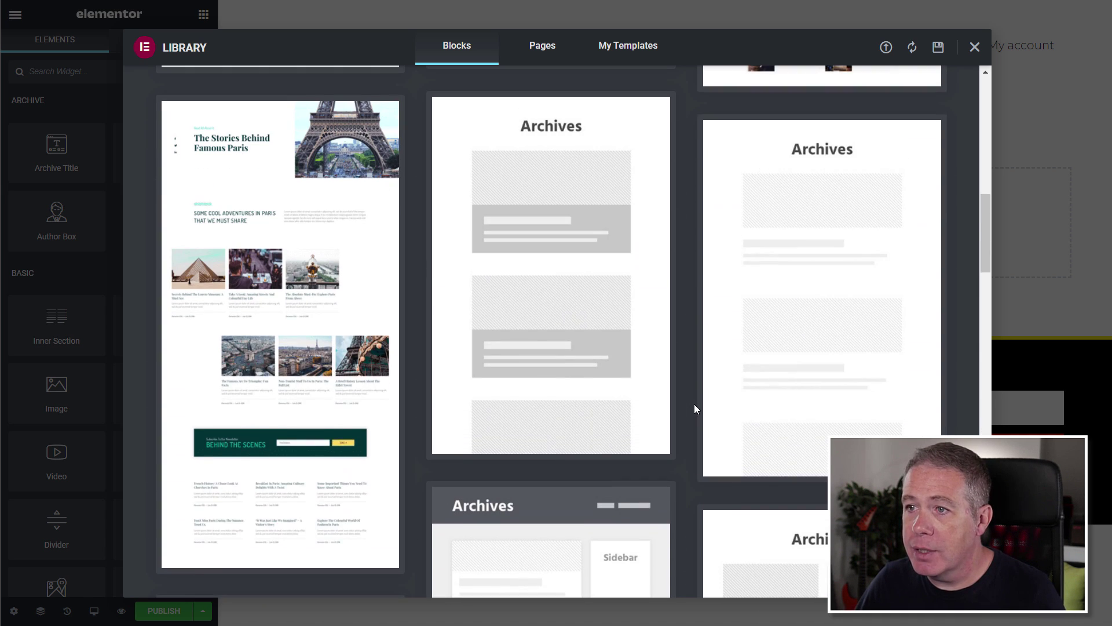
scroll(694, 404, "up", 2)
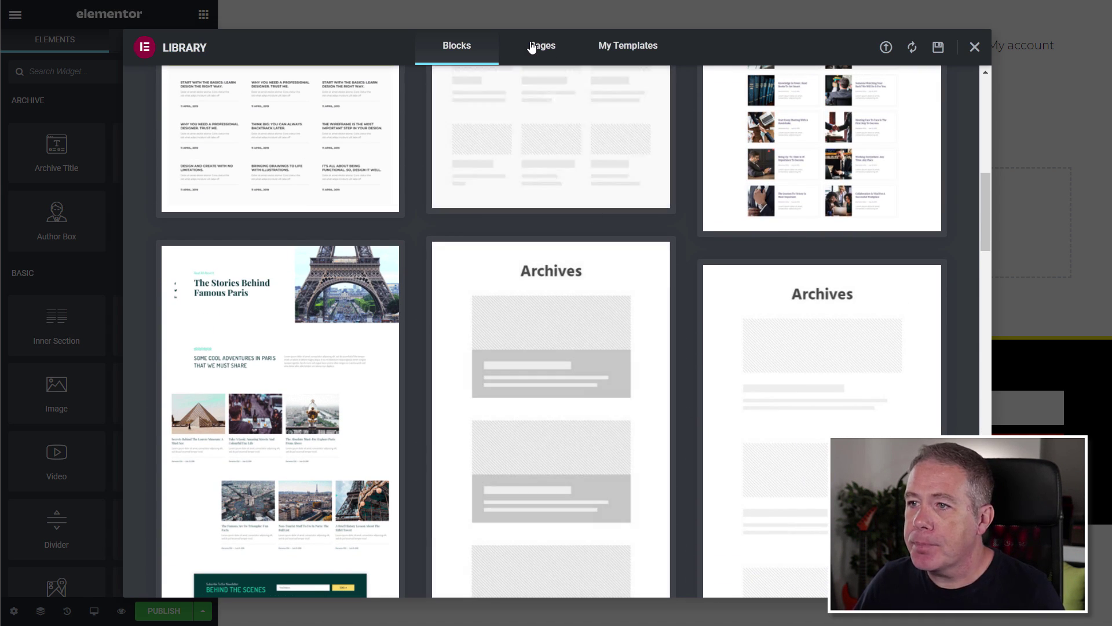
Browse the library's Pages and My Templates tabs, then close the library
left_click(541, 48)
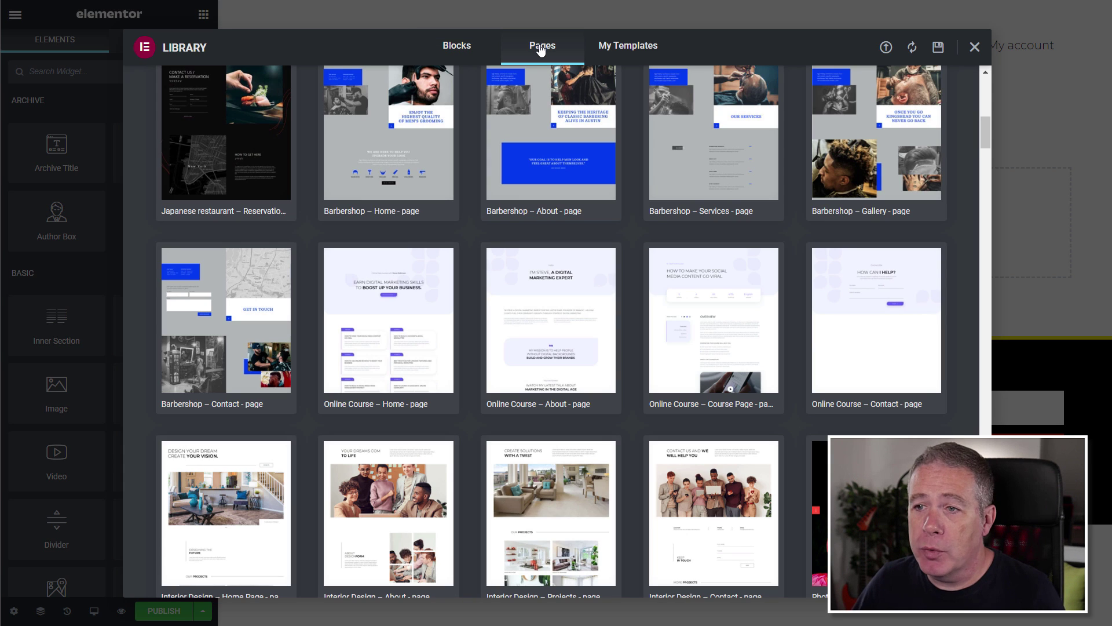
left_click(647, 47)
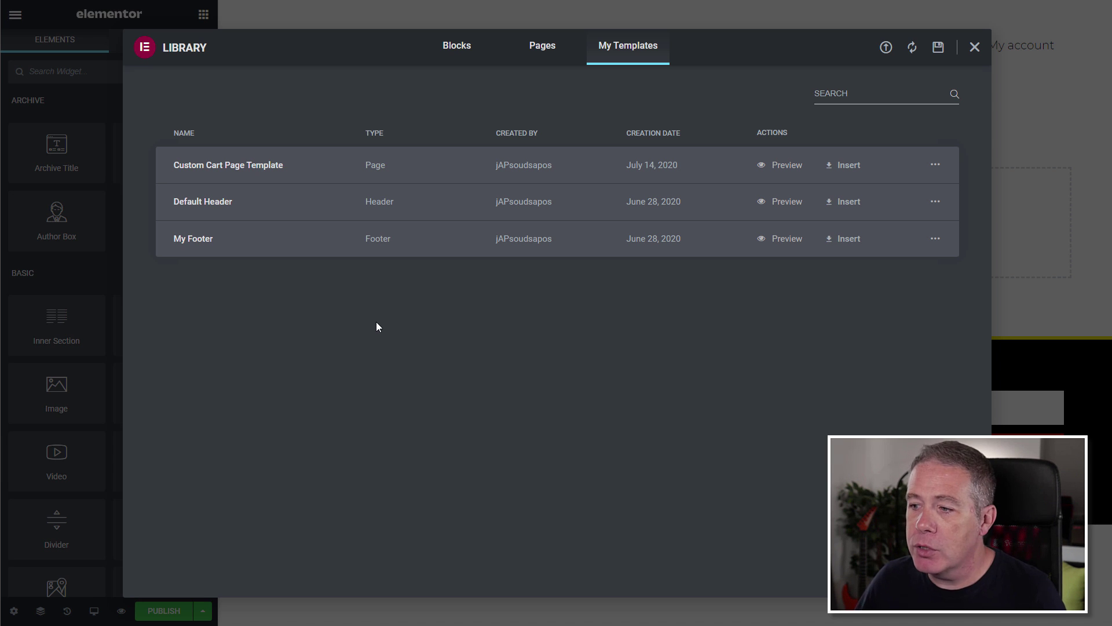
left_click(975, 48)
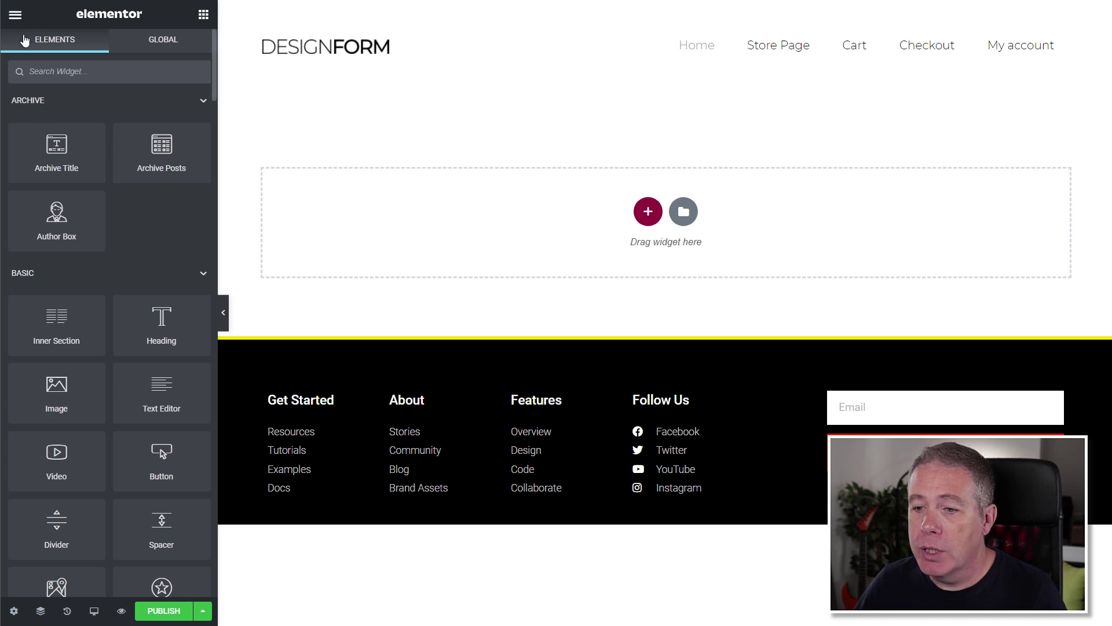
Open the Elementor editor's hamburger main menu
left_click(16, 15)
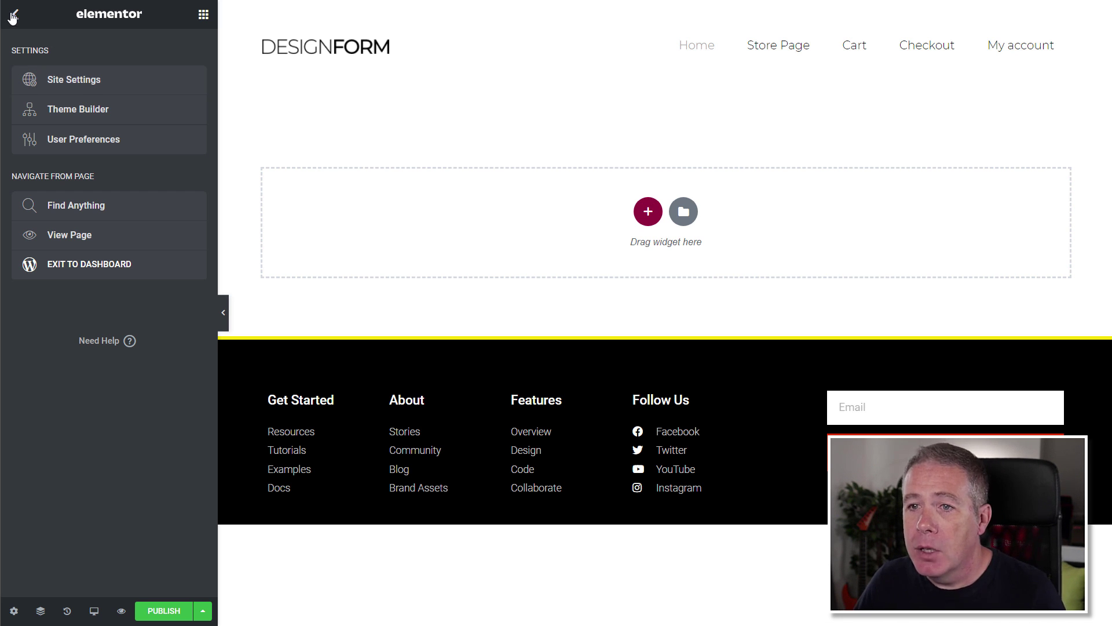
Exit the Archive editor to the dashboard and go to Templates > Theme Builder
left_click(59, 271)
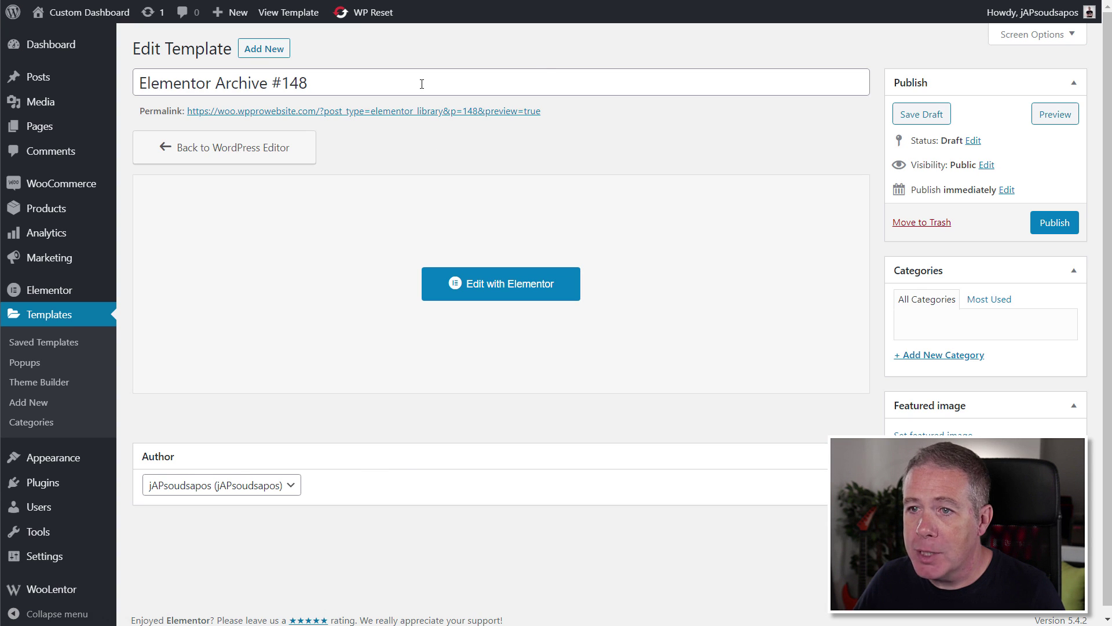
left_click(51, 387)
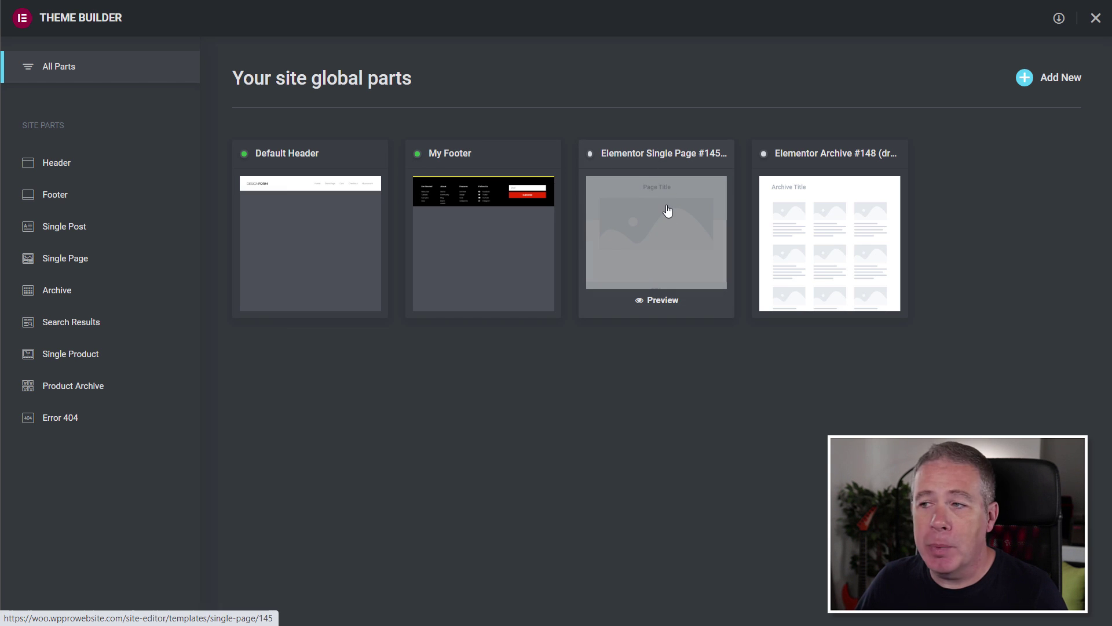
mouse_move(830, 230)
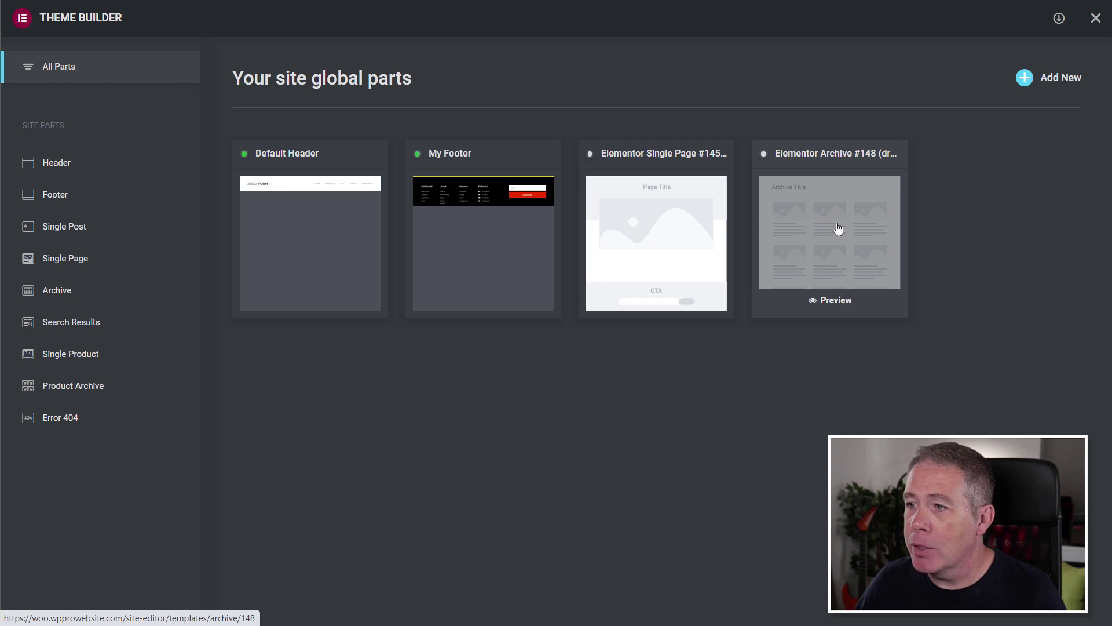
Open Elementor Archive #148 from the Archive section in the editor, then exit to the dashboard
left_click(839, 227)
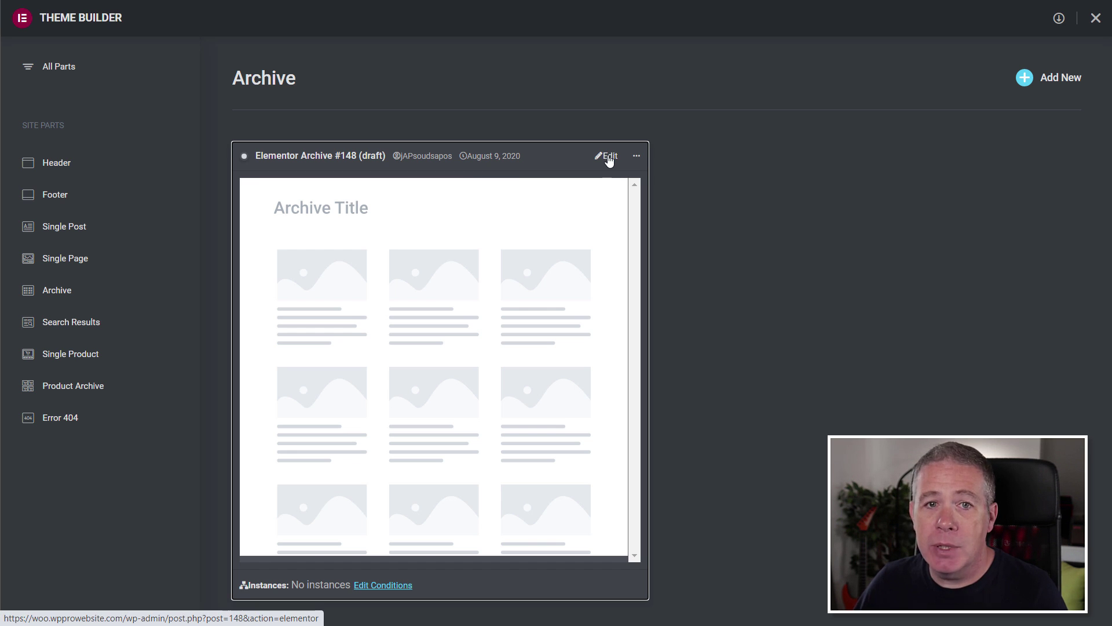
left_click(609, 156)
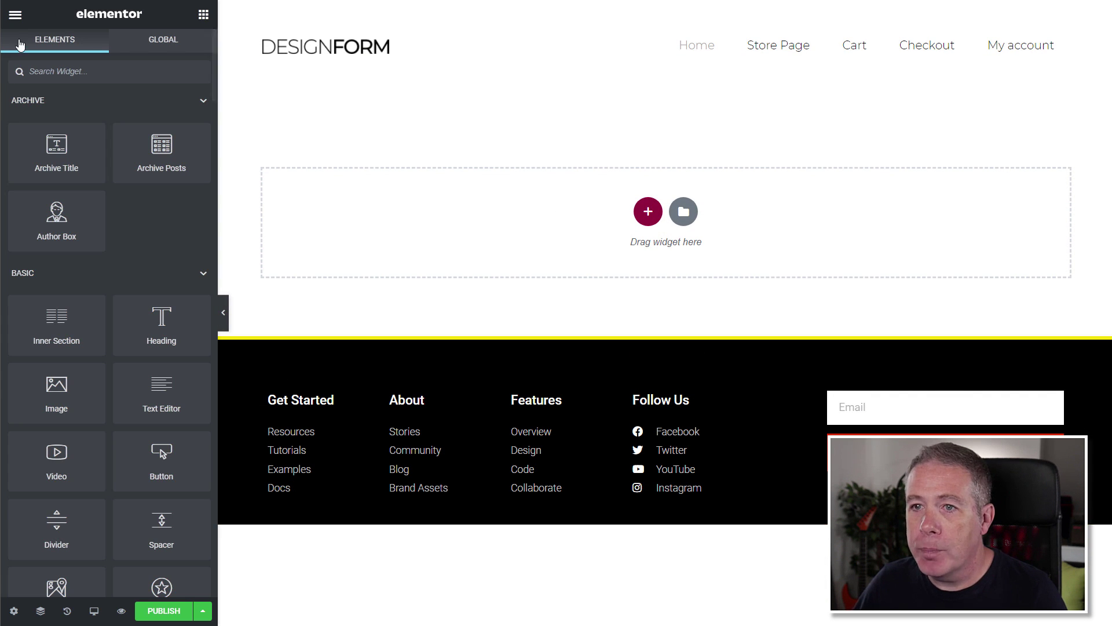
left_click(16, 14)
left_click(105, 264)
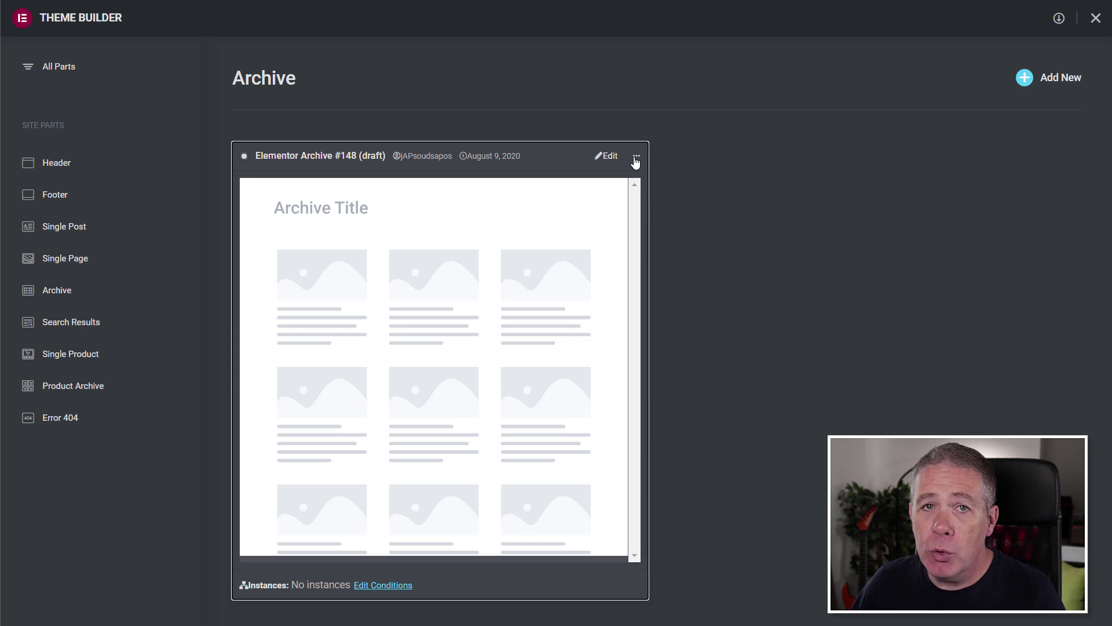
Rename the Elementor Archive #148 template to 'Test Archive'
left_click(636, 156)
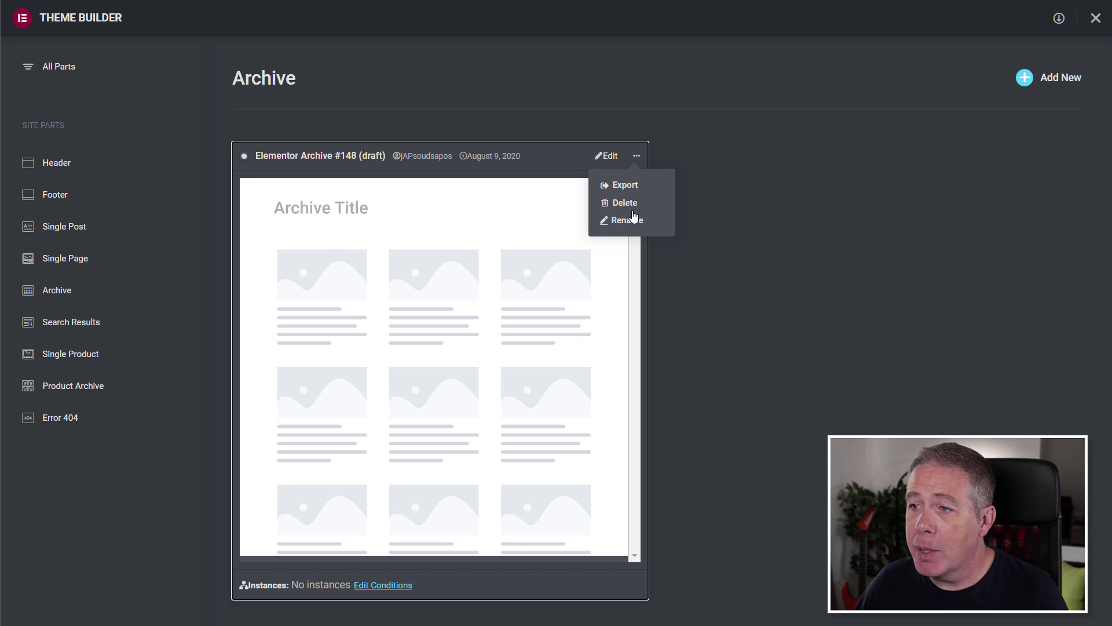
left_click(628, 219)
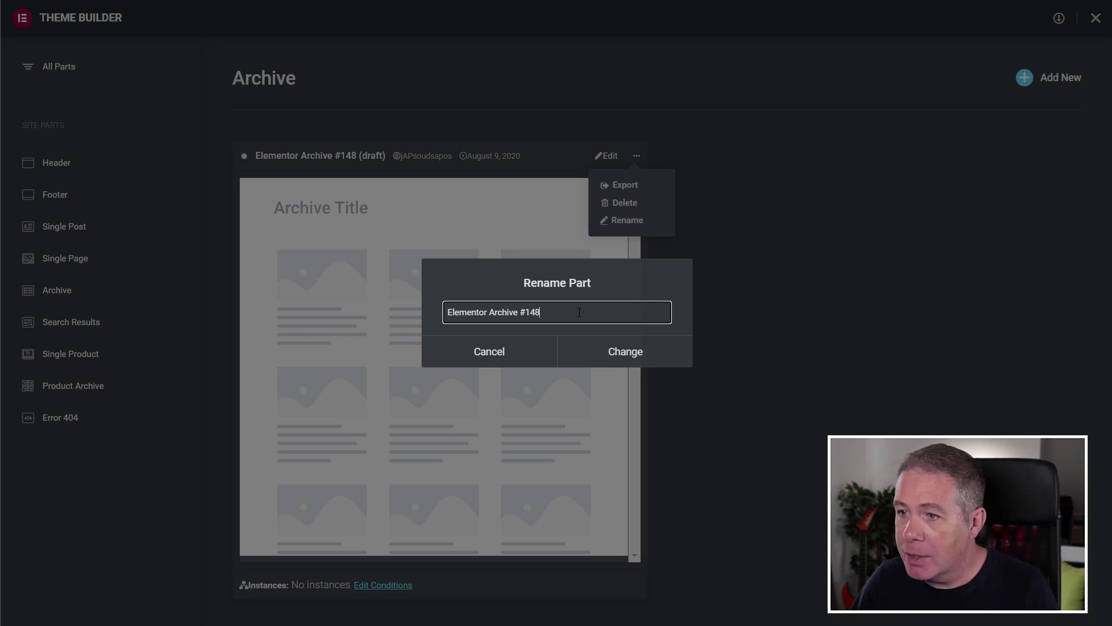
key("ctrl+a")
type("Test Archive")
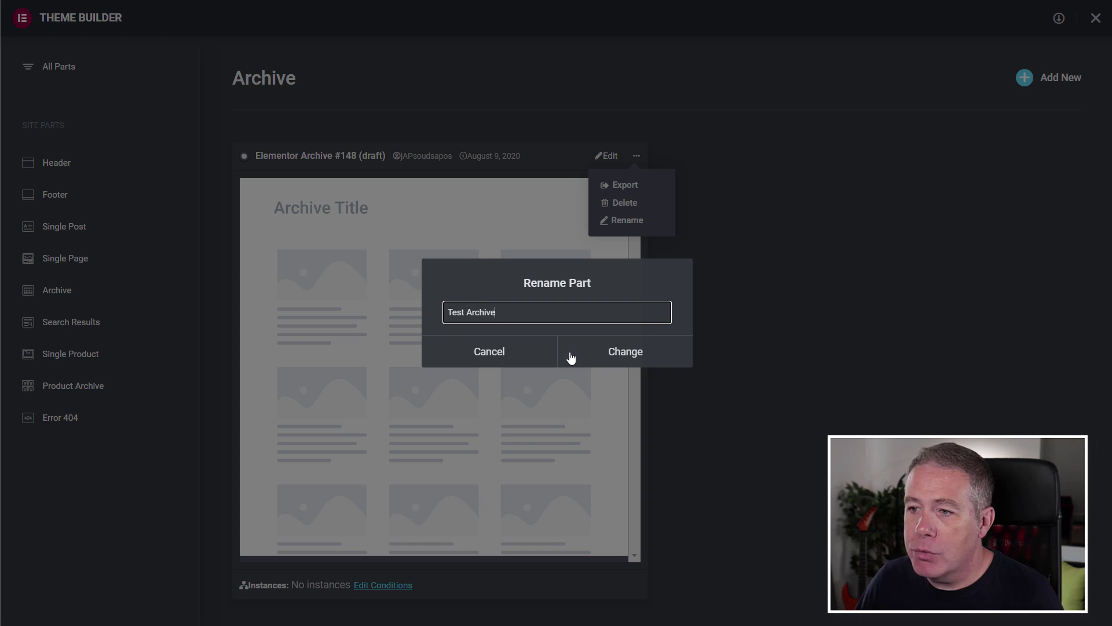
left_click(620, 357)
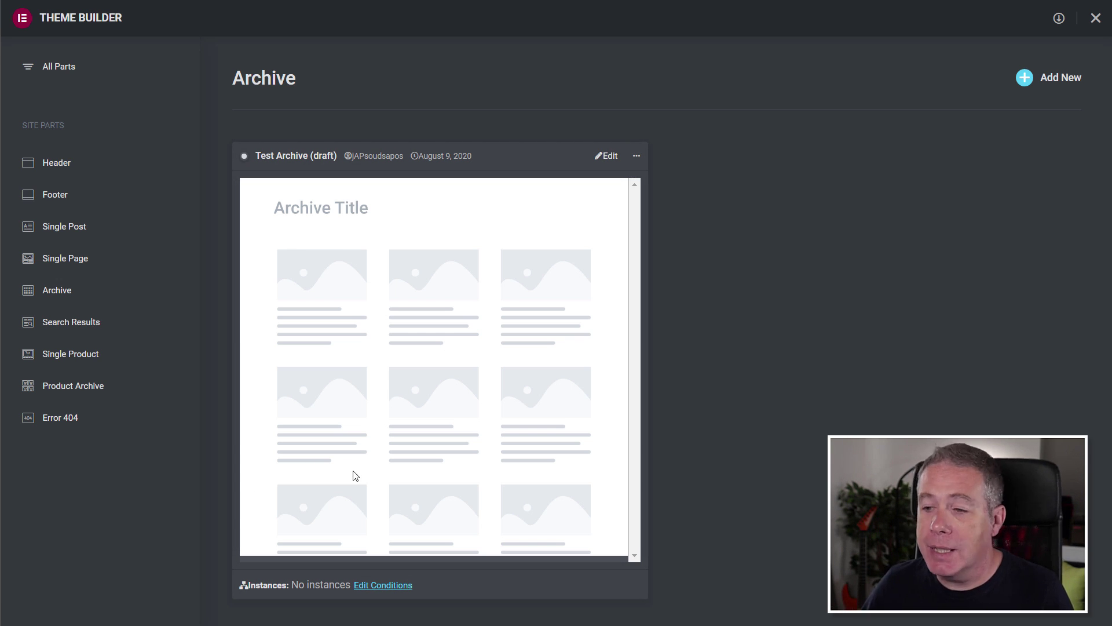
left_click(378, 586)
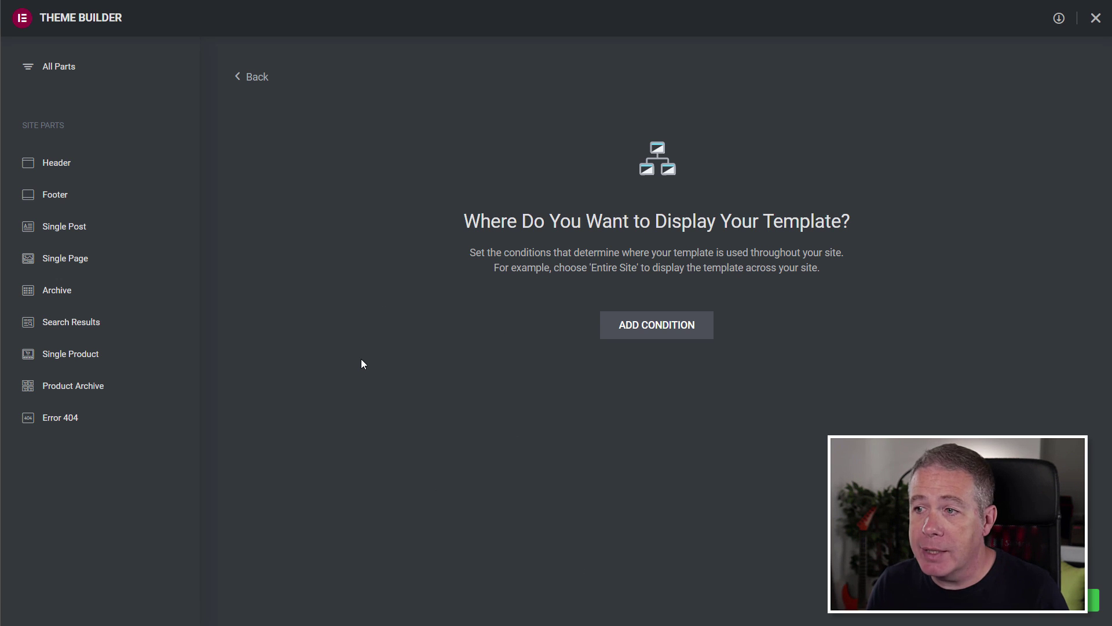
left_click(643, 327)
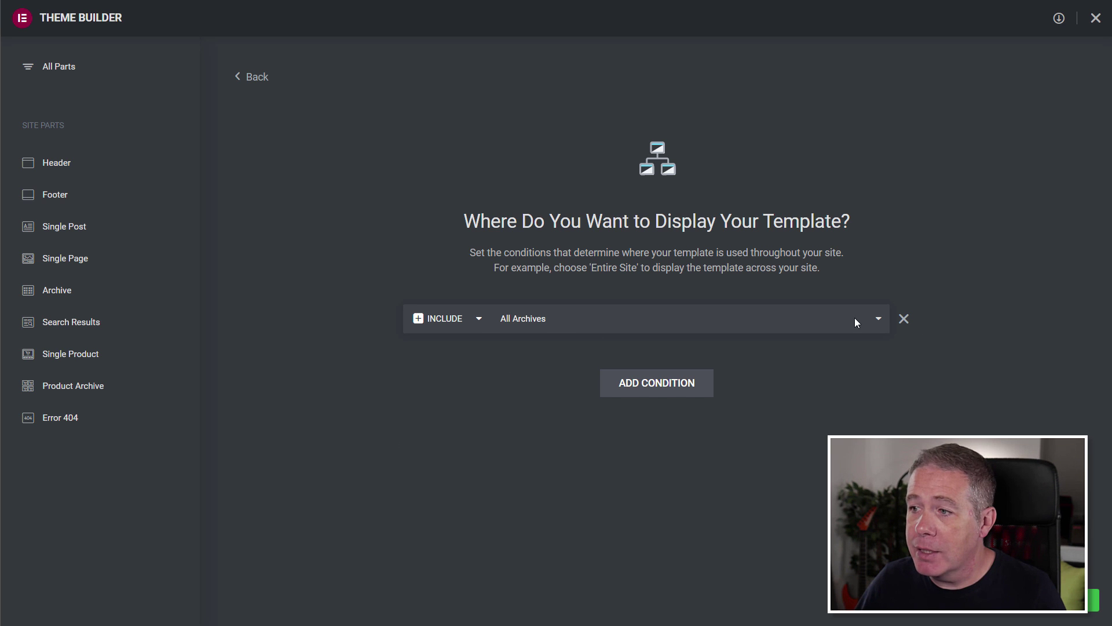
left_click(878, 320)
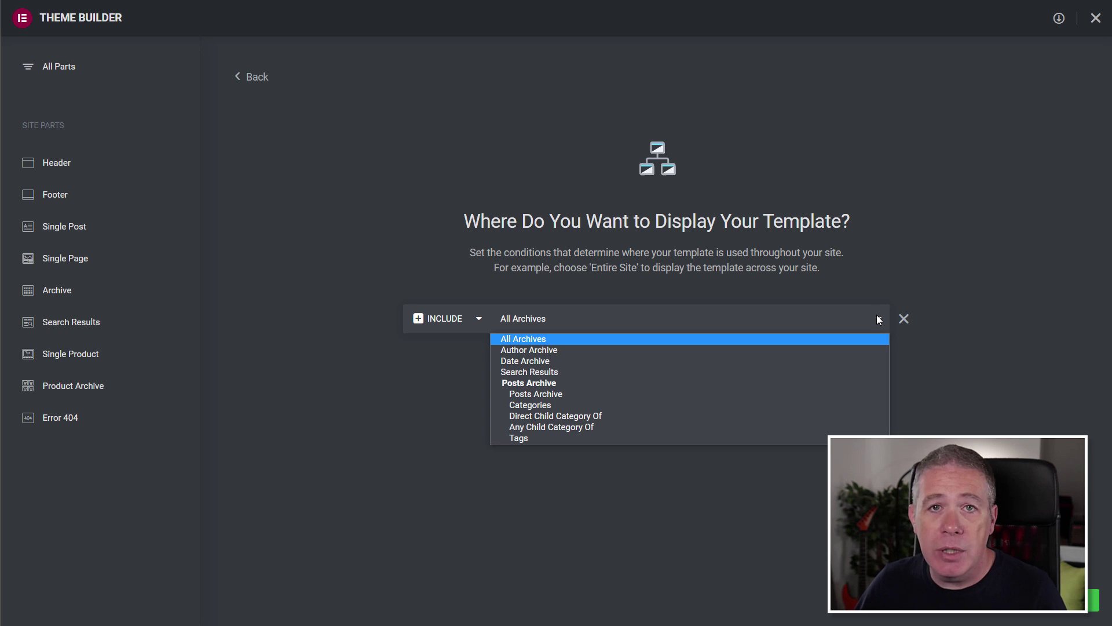
left_click(353, 401)
left_click(475, 321)
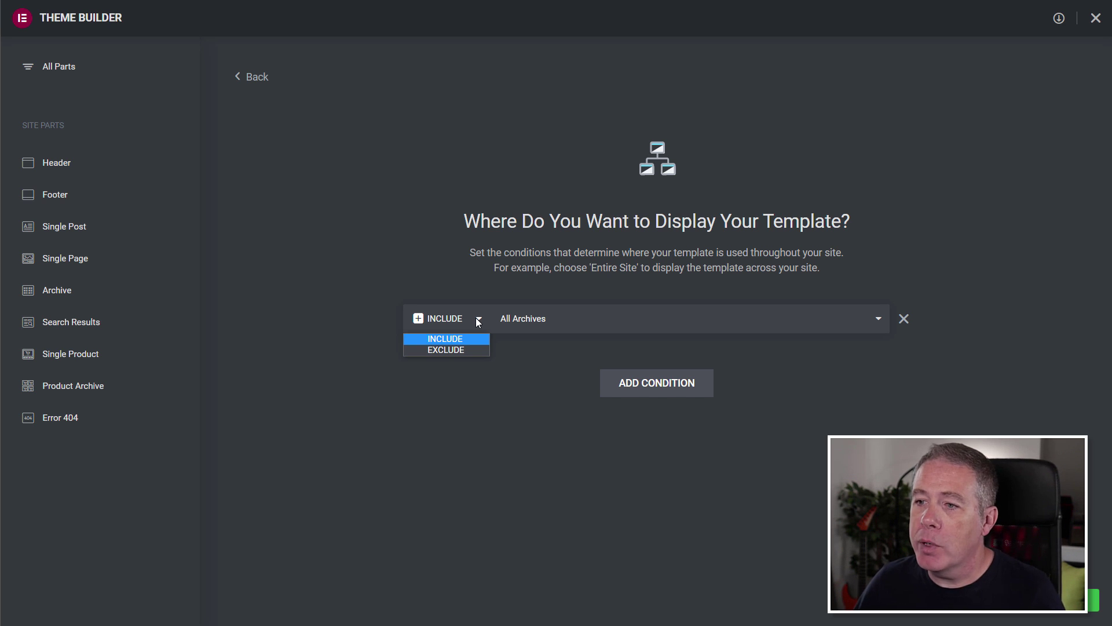
left_click(448, 381)
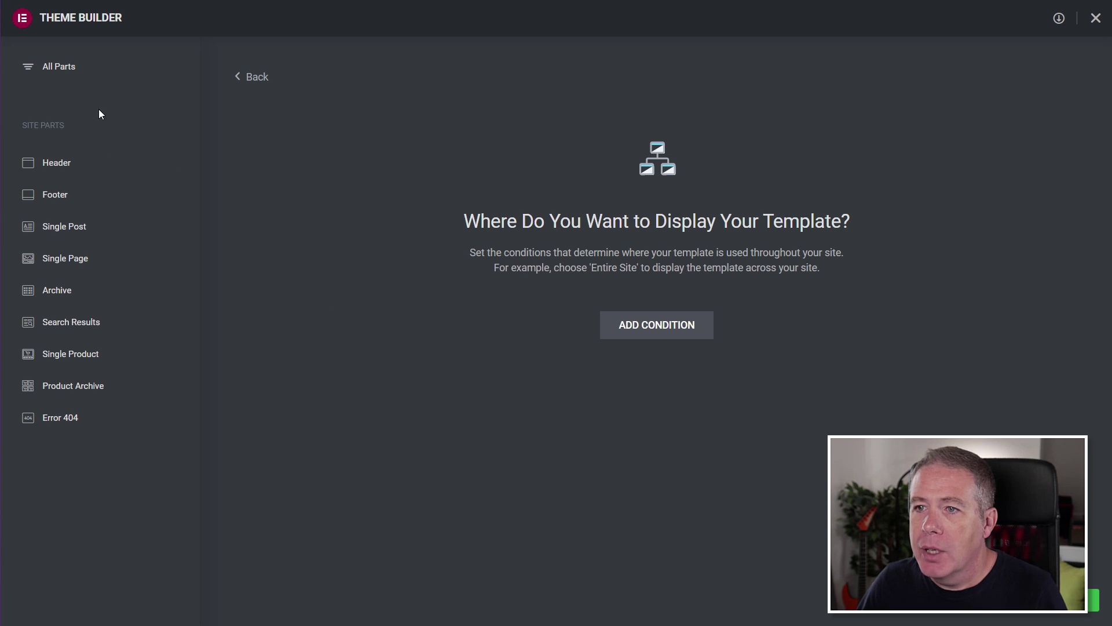
Return to the All Parts overview, now listing Test Archive (draft)
left_click(59, 70)
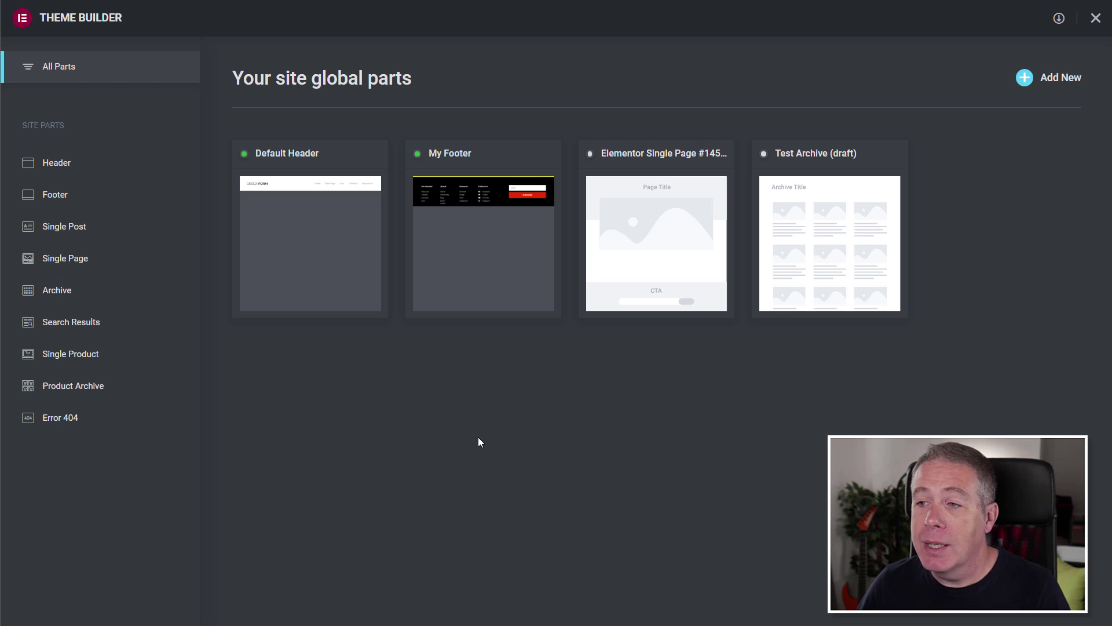
Create a Single Product template and insert the Elegant Wedding Cake product layout
left_click(1050, 84)
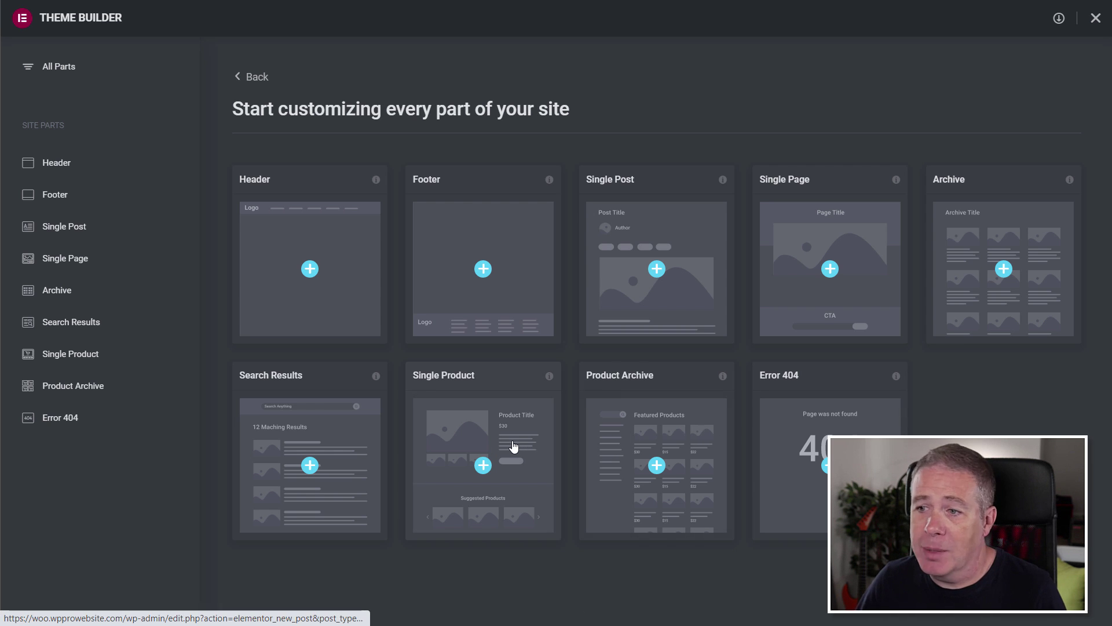
left_click(487, 468)
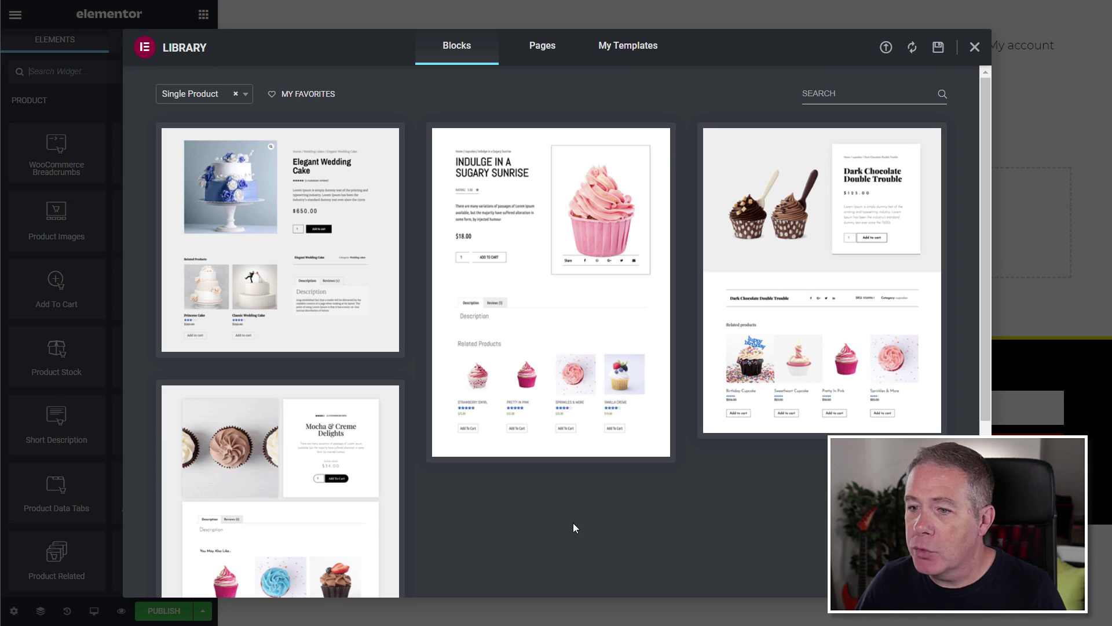
scroll(590, 523, "down", 3)
scroll(591, 522, "up", 3)
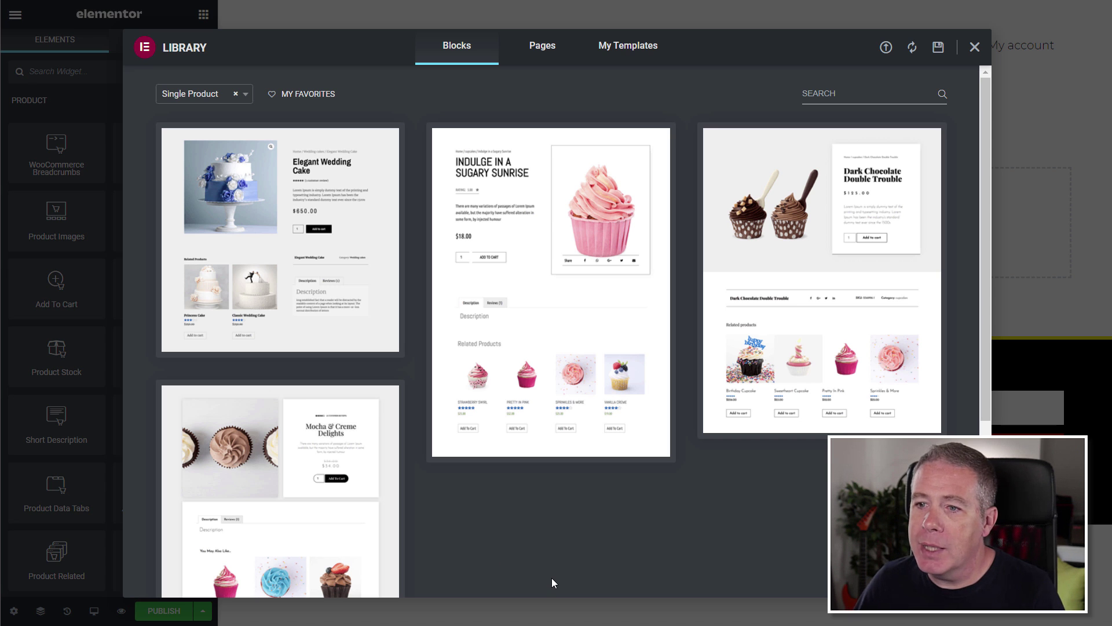
mouse_move(279, 234)
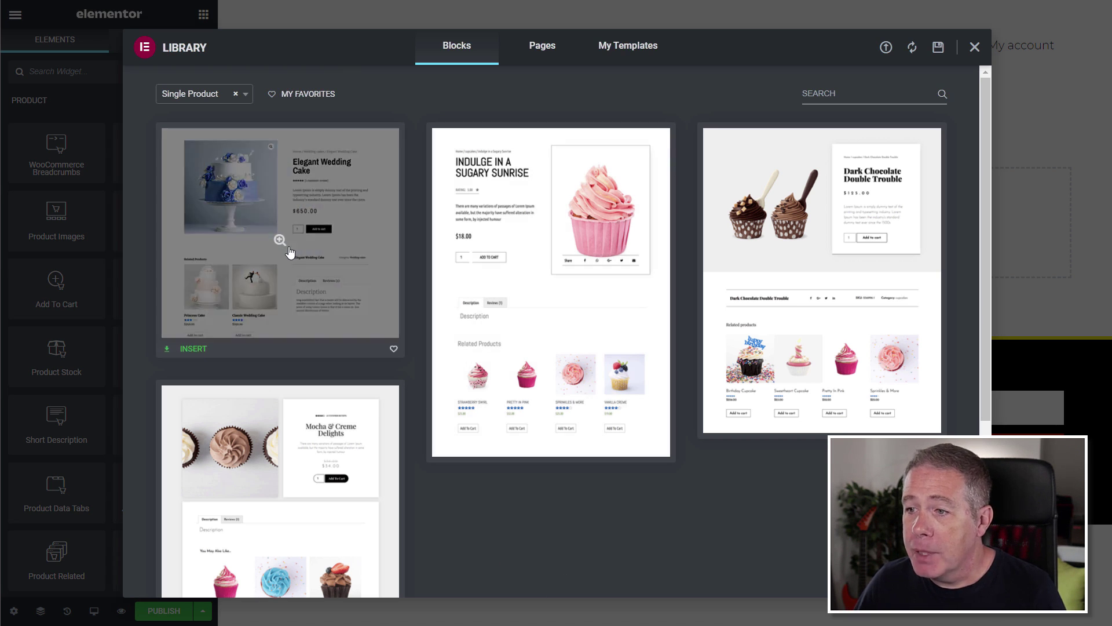
left_click(193, 346)
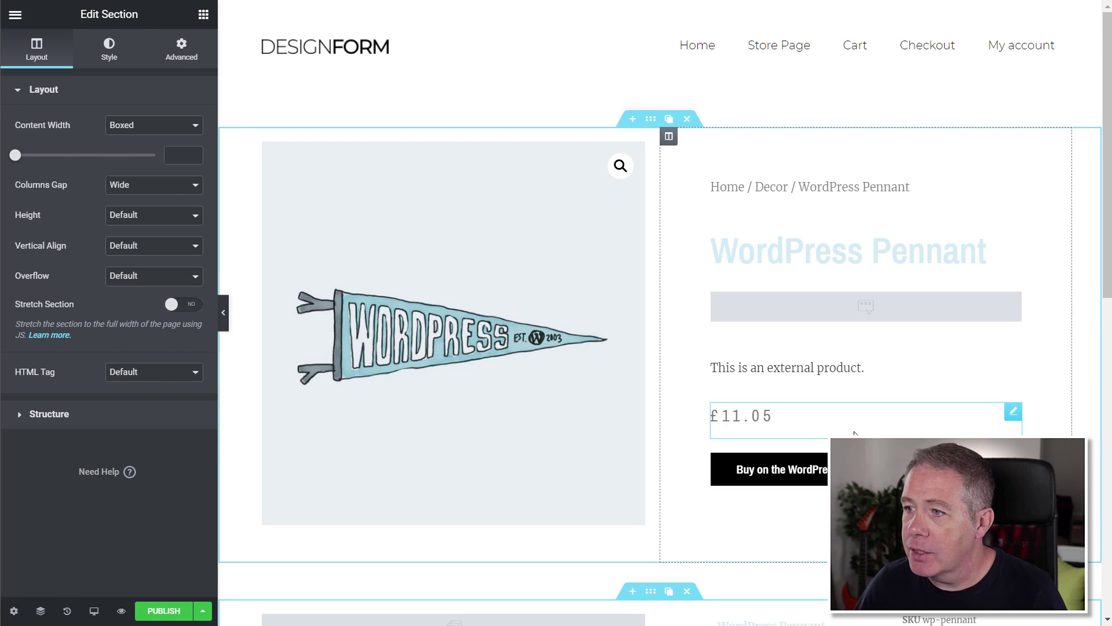
scroll(854, 433, "down", 4)
scroll(826, 439, "down", 4)
scroll(788, 440, "up", 3)
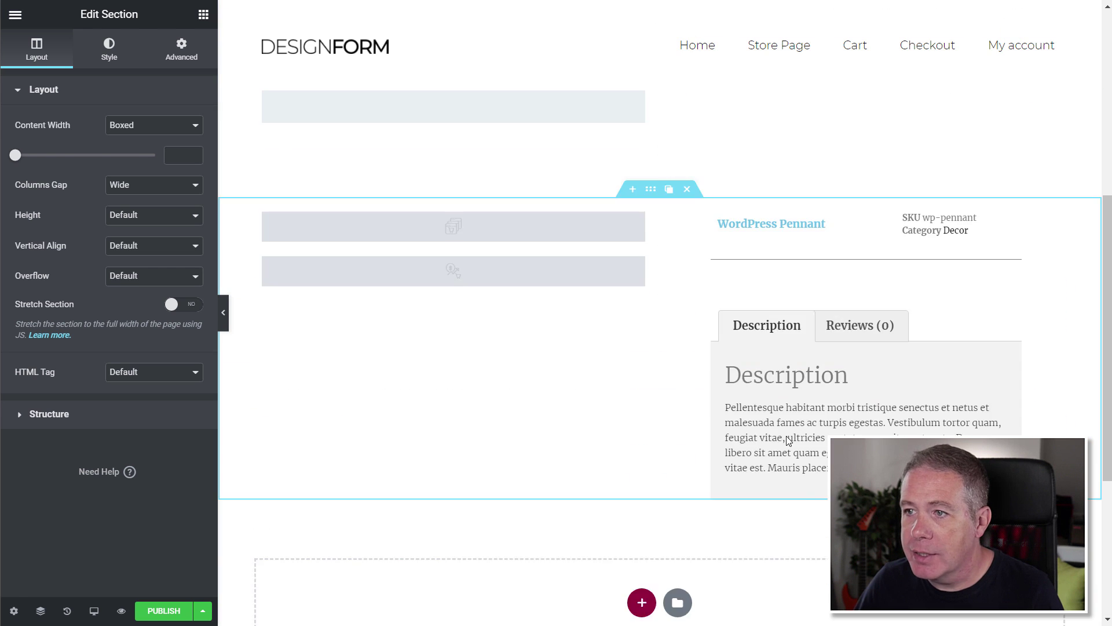
Publish the template with an Include / Products display condition
left_click(163, 611)
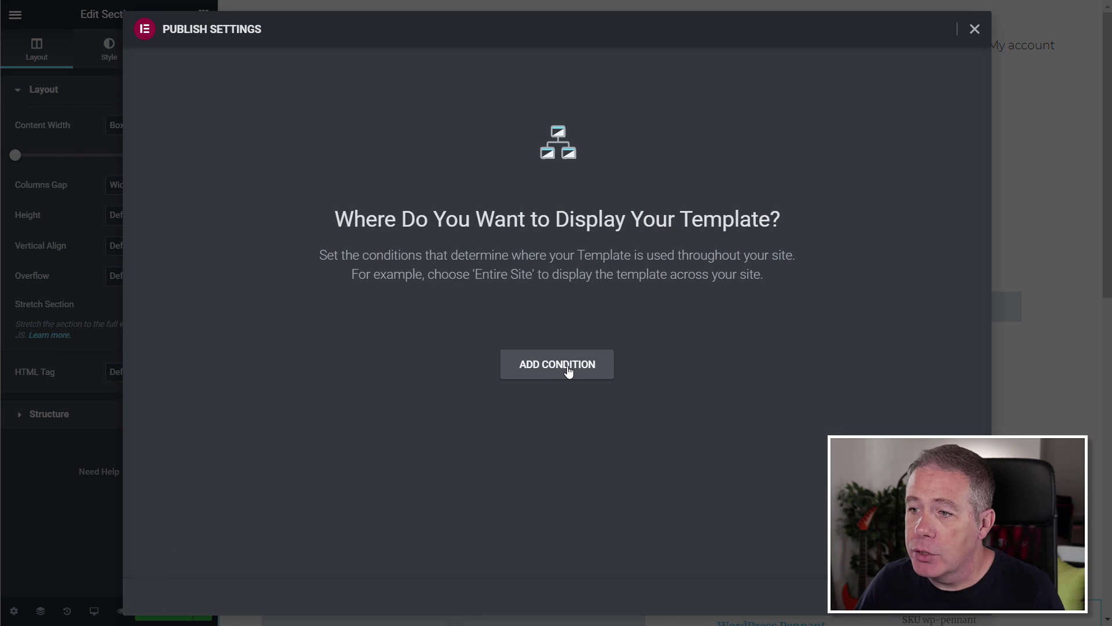
left_click(568, 371)
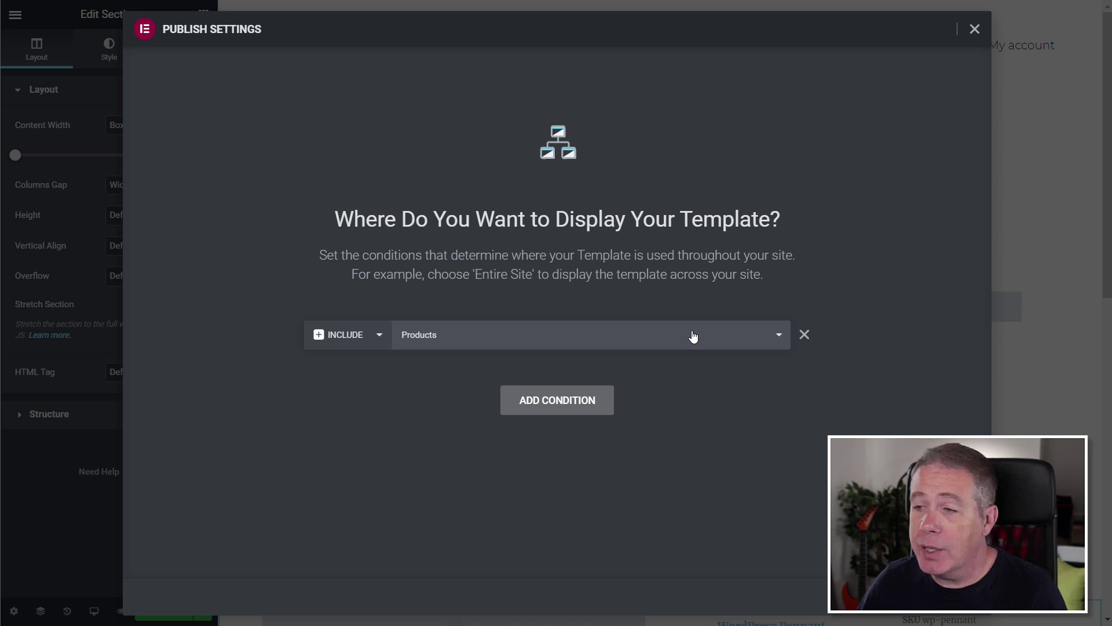
left_click(934, 595)
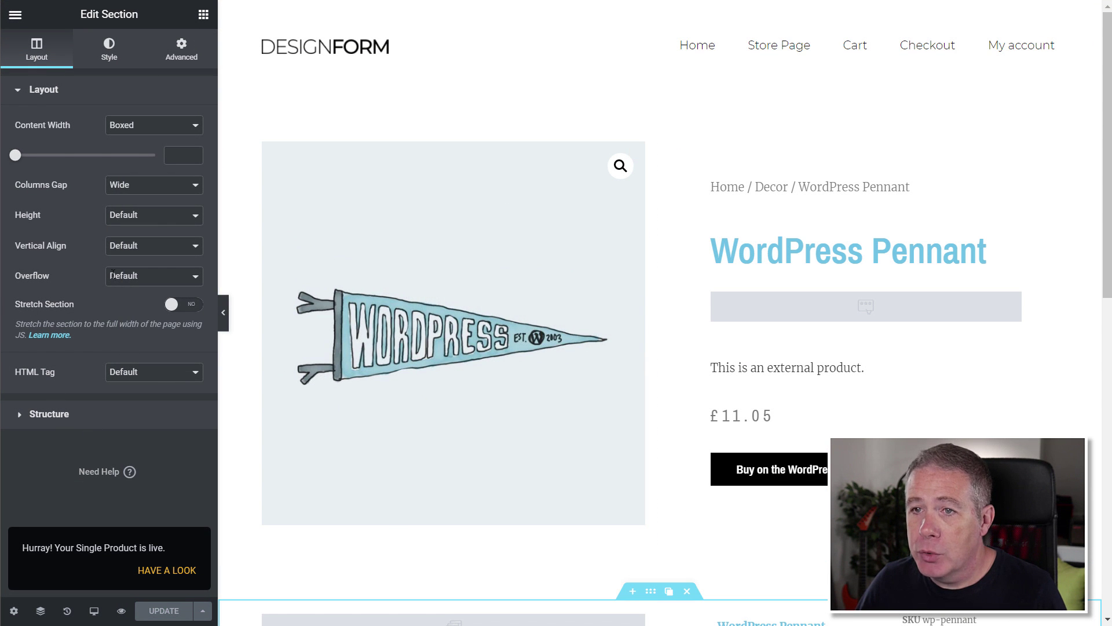
Exit the editor to the WordPress dashboard and open Theme Builder, reopening it after going back once
left_click(16, 19)
left_click(91, 271)
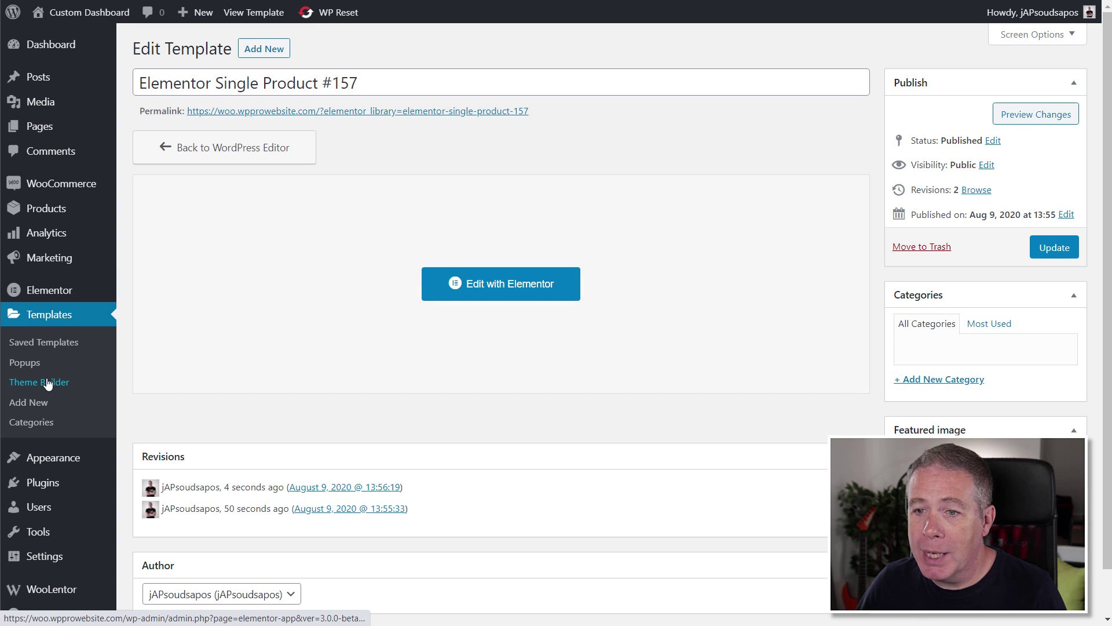
left_click(48, 383)
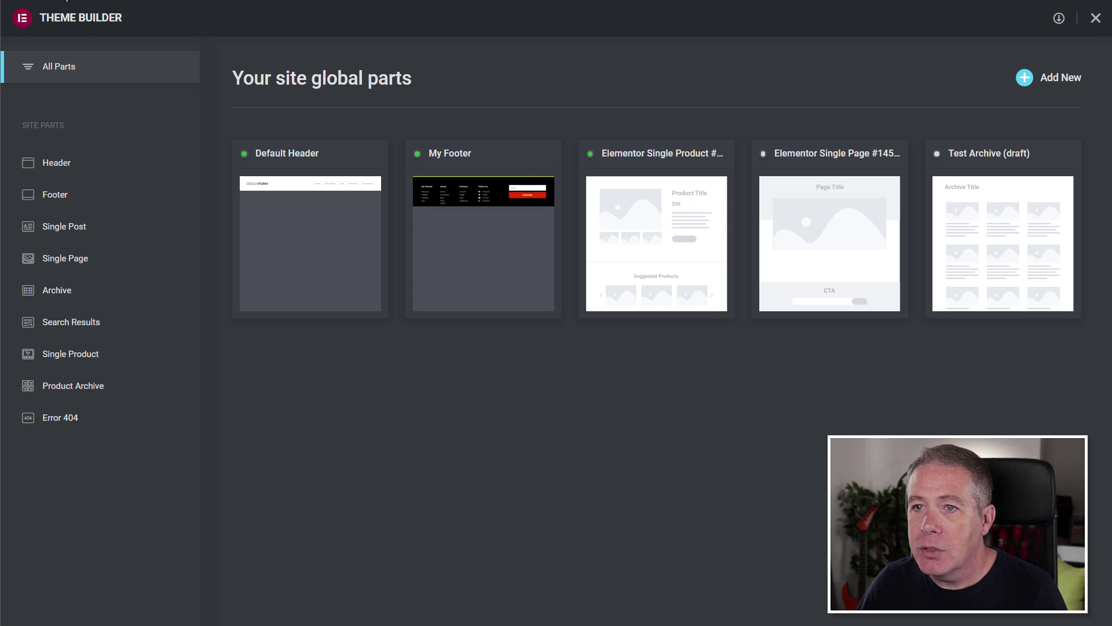
left_click(67, 0)
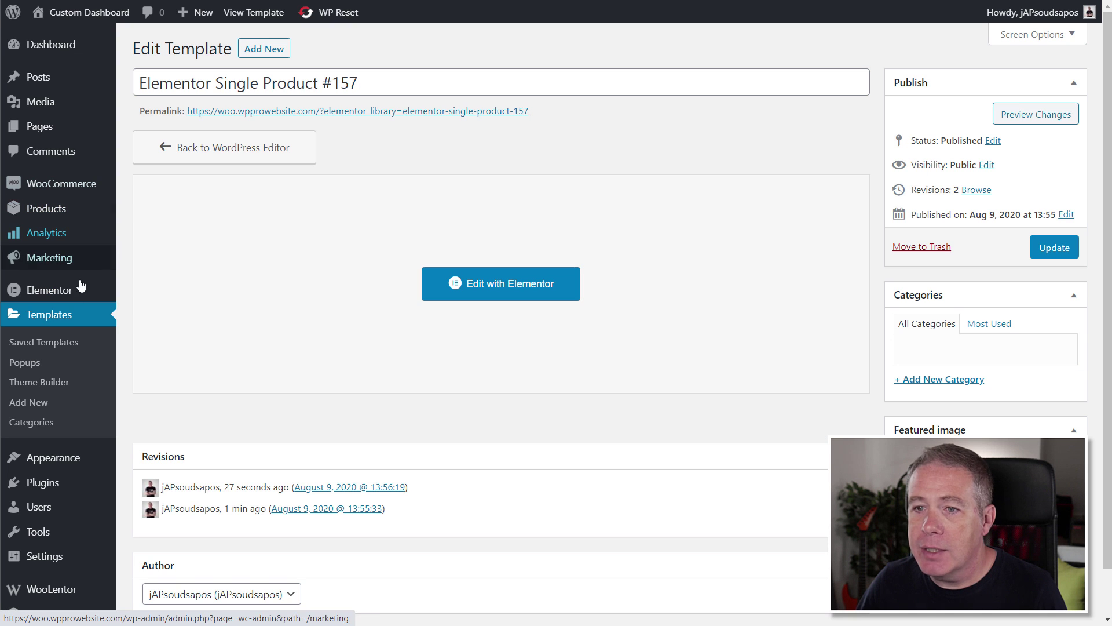
left_click(39, 383)
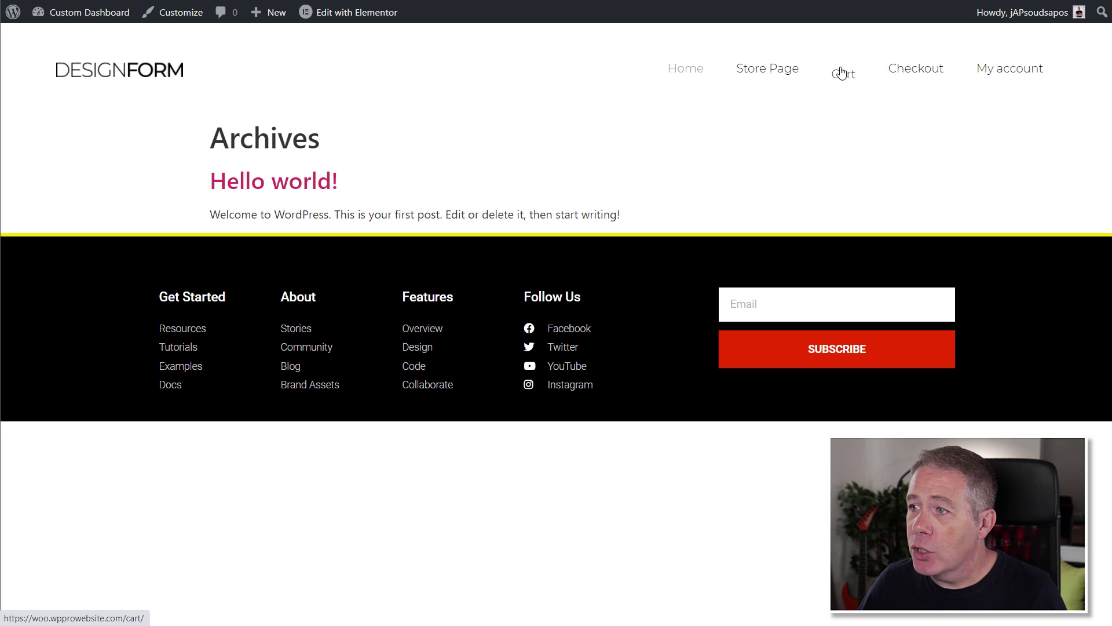
Go to the Store page from the site menu to reach the Cap product
left_click(772, 81)
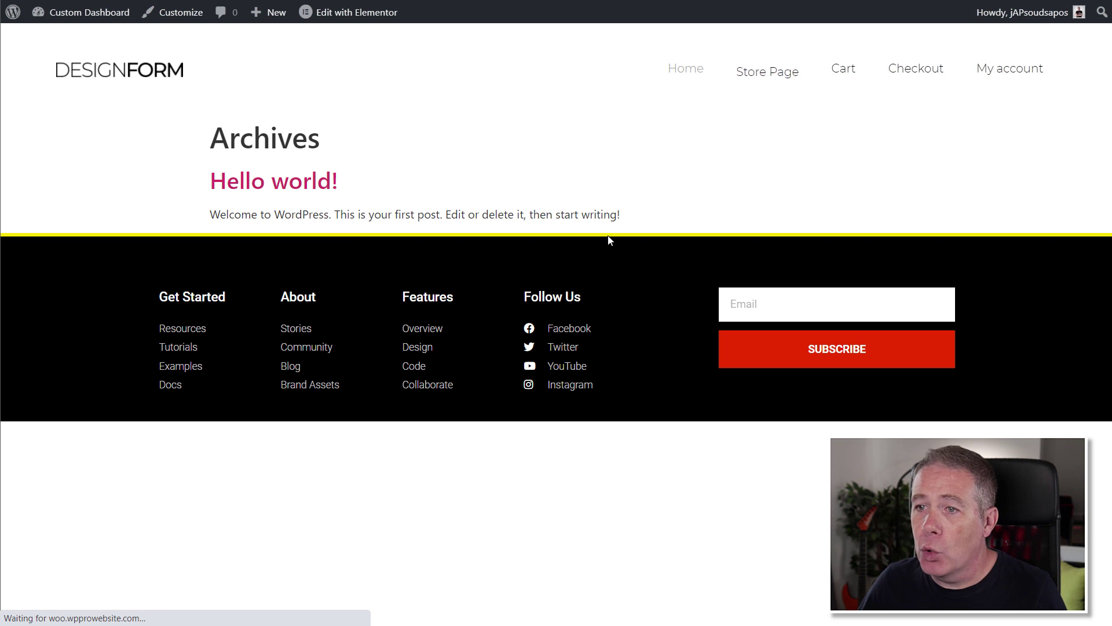
scroll(484, 328, "down", 3)
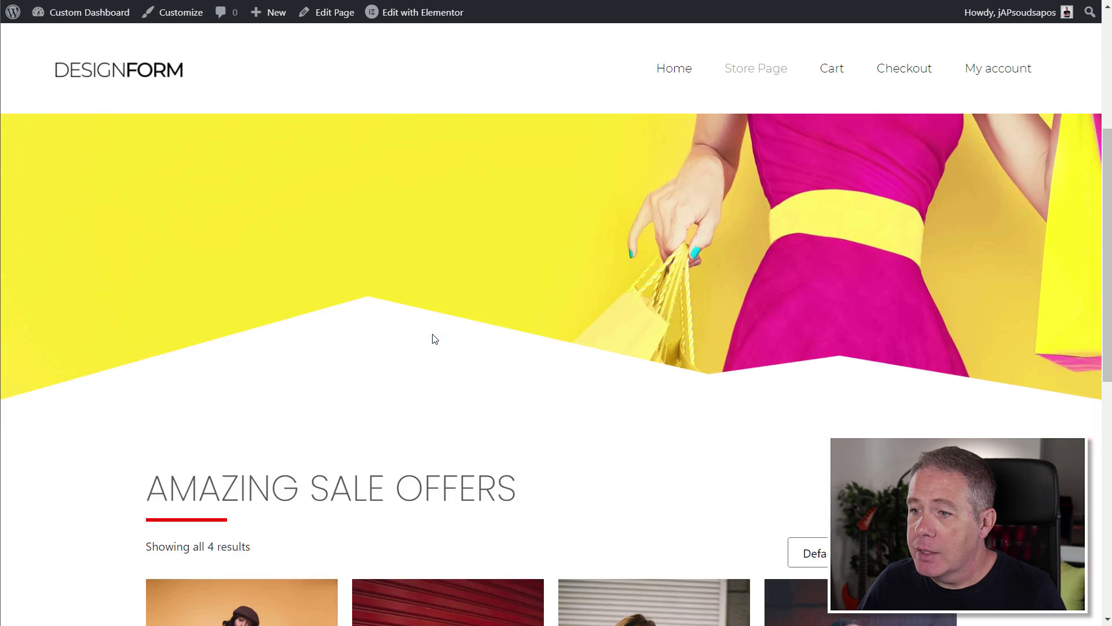
scroll(435, 338, "down", 3)
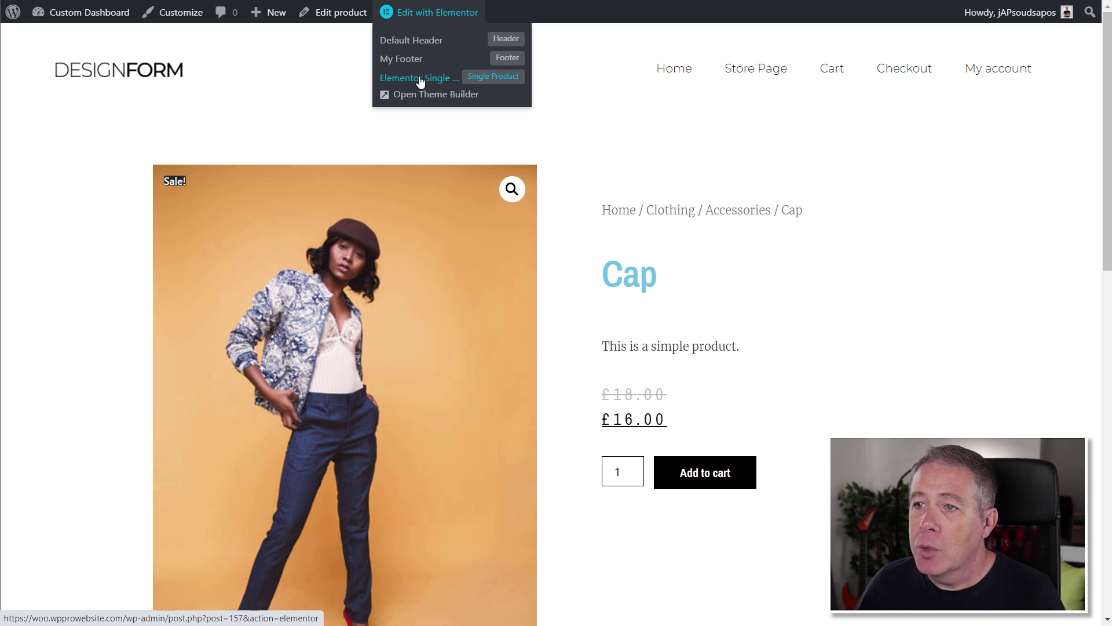
mouse_move(429, 12)
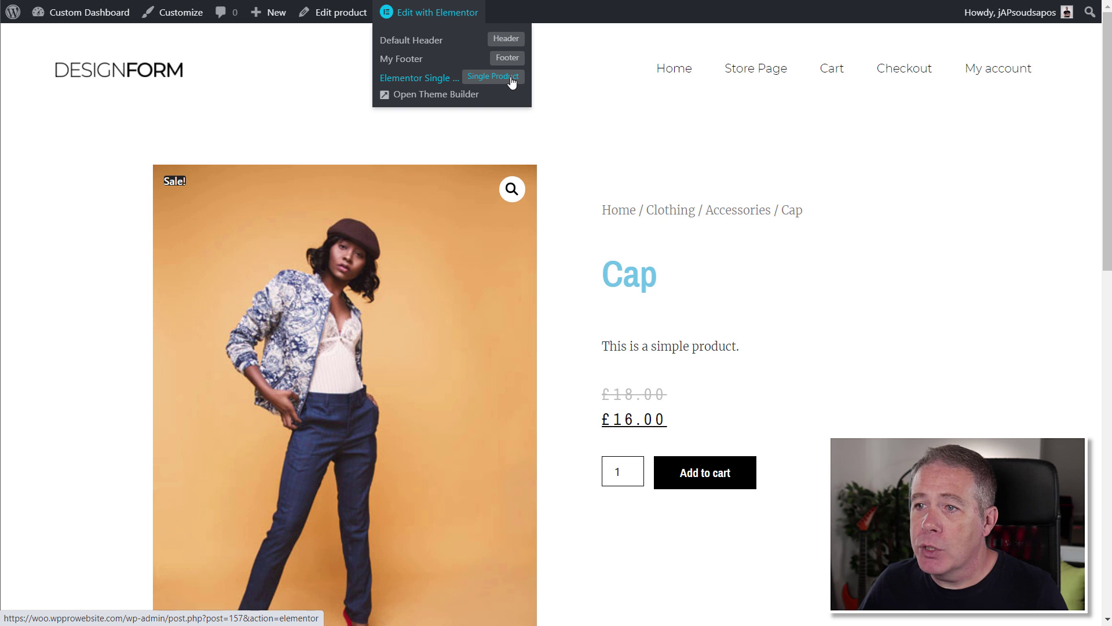
Open Theme Builder from the product page, then go back to the store page
left_click(457, 101)
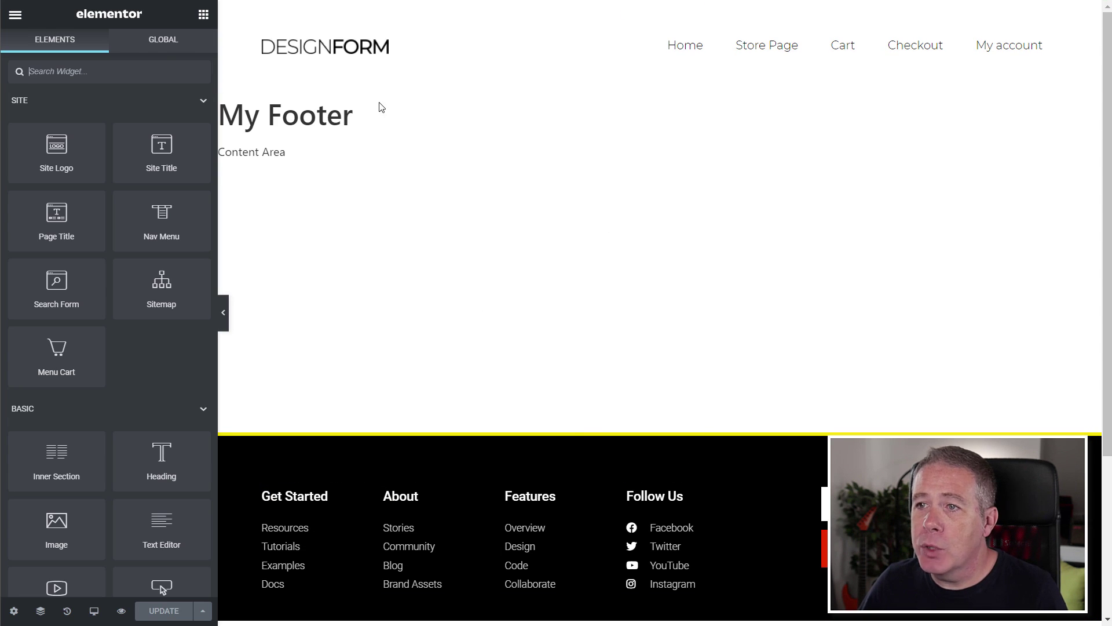
key("alt+Left")
scroll(470, 190, "up", 1)
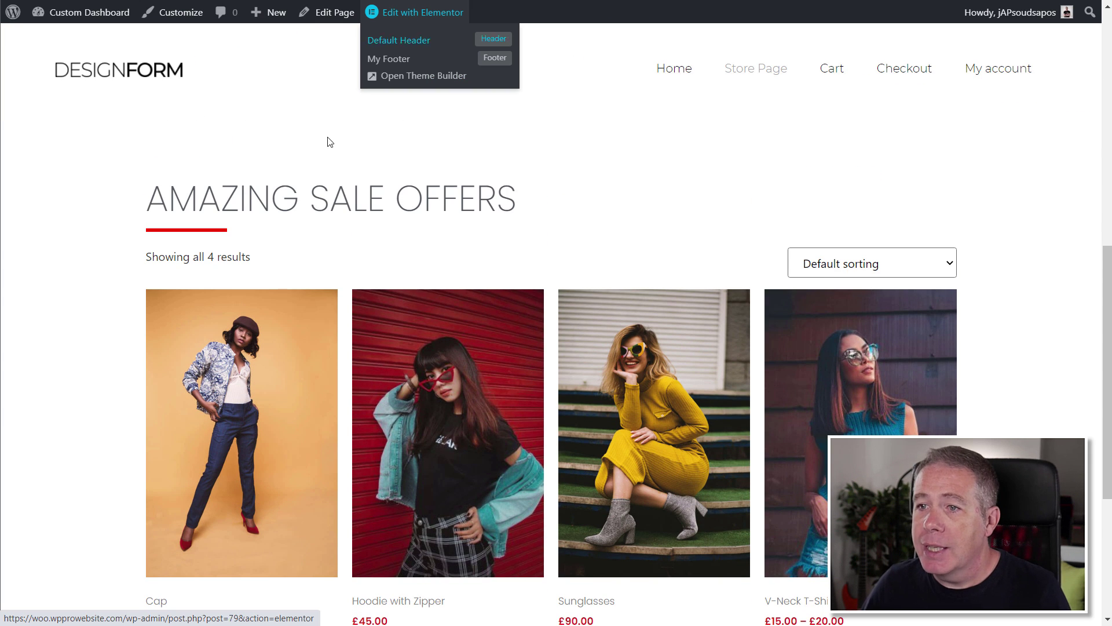
Launch Theme Builder from the store page's Edit with Elementor admin-bar menu
left_click(417, 75)
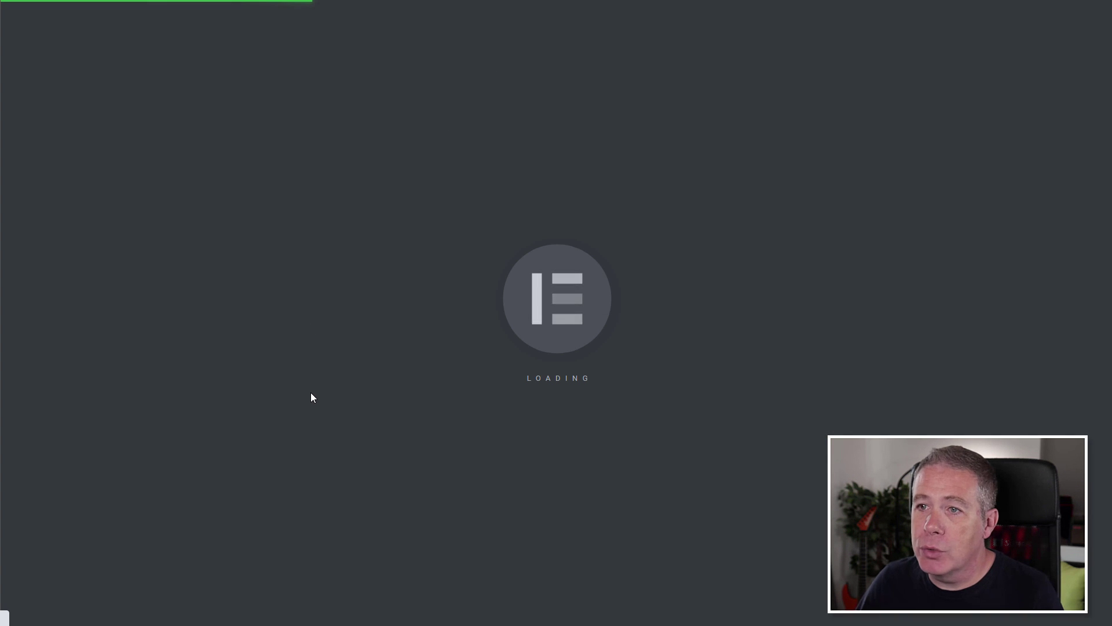
scroll(544, 406, "down", 3)
scroll(521, 402, "down", 5)
scroll(453, 395, "down", 4)
scroll(423, 393, "up", 4)
scroll(423, 393, "up", 5)
scroll(421, 391, "up", 3)
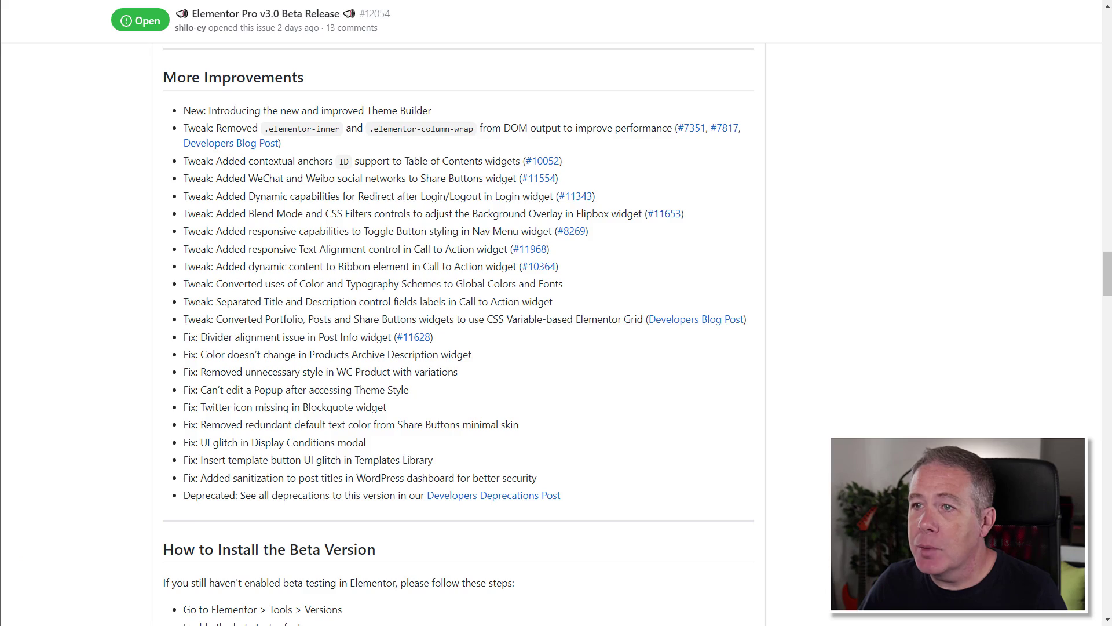
scroll(674, 414, "up", 2)
scroll(738, 418, "up", 2)
scroll(738, 414, "up", 3)
scroll(738, 415, "up", 4)
scroll(735, 414, "up", 4)
scroll(752, 414, "up", 4)
scroll(754, 416, "up", 1)
scroll(754, 416, "up", 2)
scroll(755, 416, "up", 1)
scroll(754, 416, "up", 1)
scroll(755, 415, "up", 1)
scroll(755, 415, "up", 2)
scroll(755, 415, "up", 1)
scroll(755, 415, "up", 1)
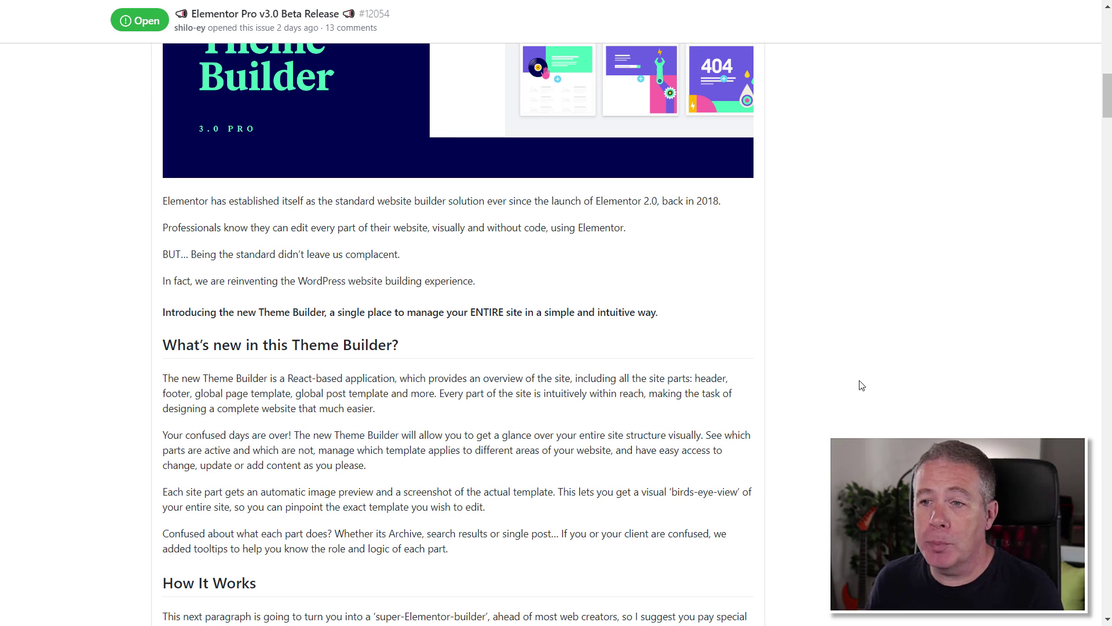
scroll(860, 385, "up", 2)
scroll(860, 385, "up", 5)
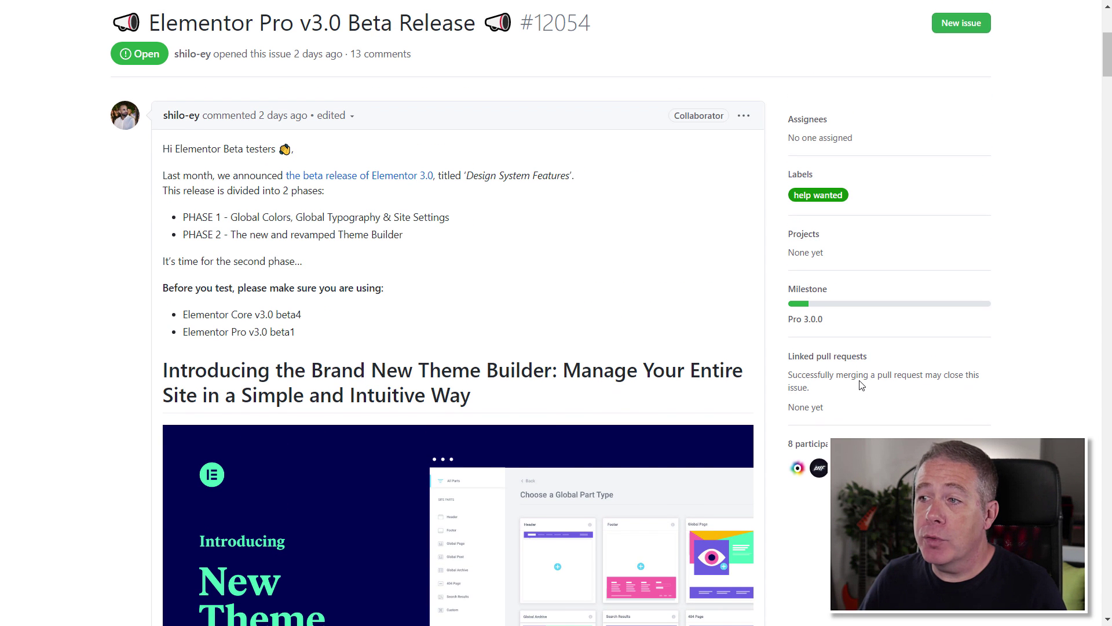
scroll(860, 385, "up", 2)
scroll(860, 385, "up", 1)
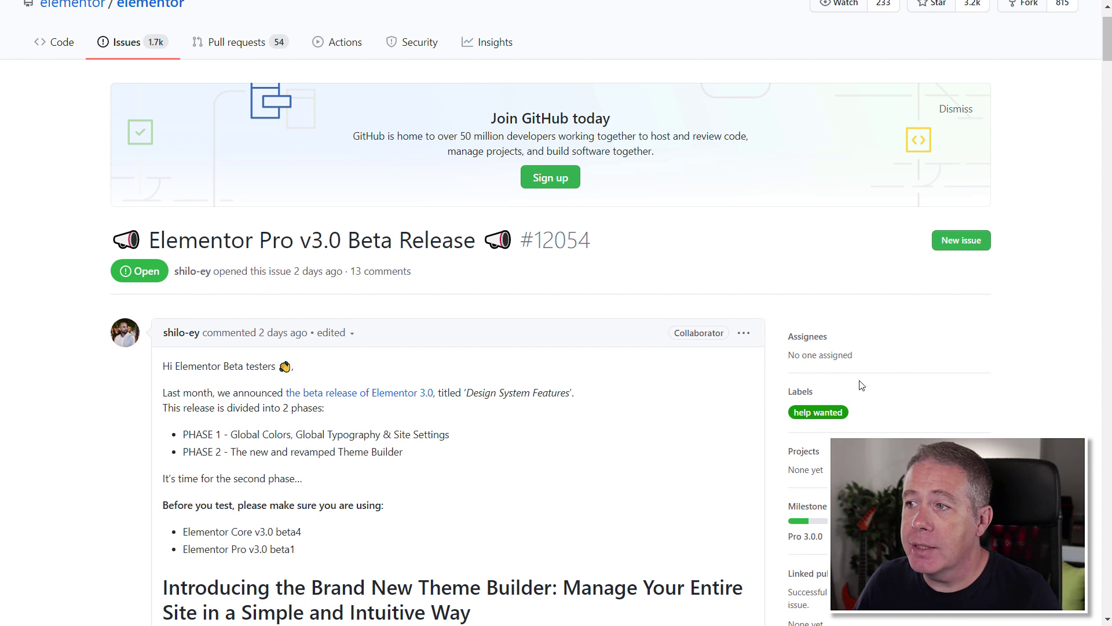
Dismiss the 'Join GitHub today' banner at the top of the issue page
left_click(956, 110)
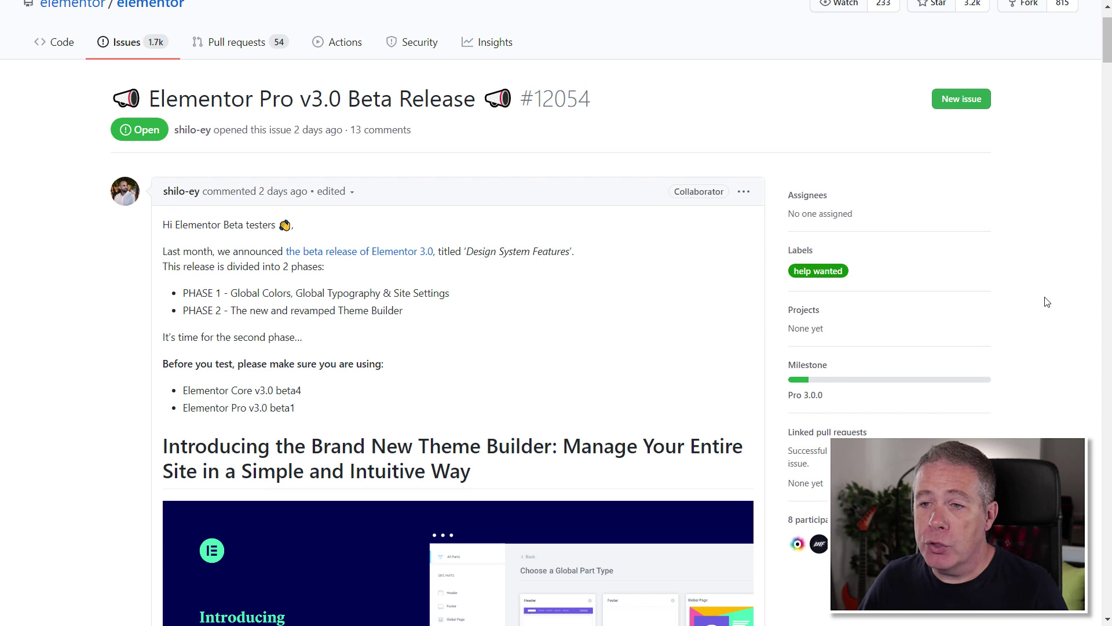